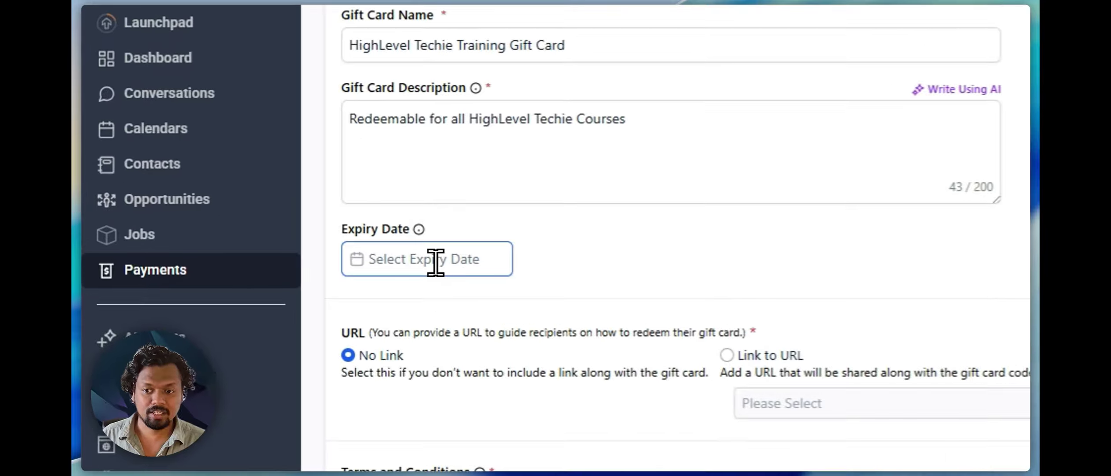
Step: Set the gift card's expiry date to 12/17/2026 using the one-year preset
{"action": "left_click", "coordinate": [435, 263]}
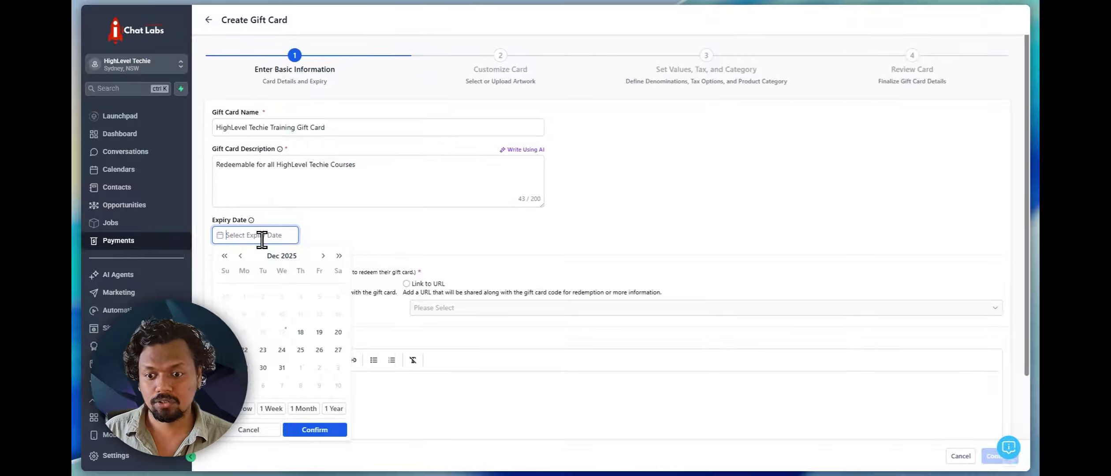
{"action": "left_click", "coordinate": [333, 408]}
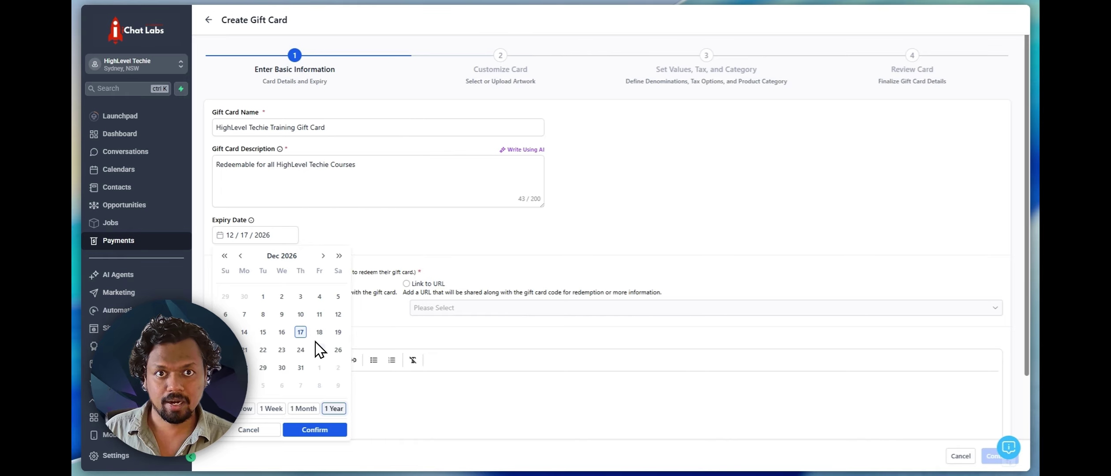
{"action": "left_click", "coordinate": [311, 432]}
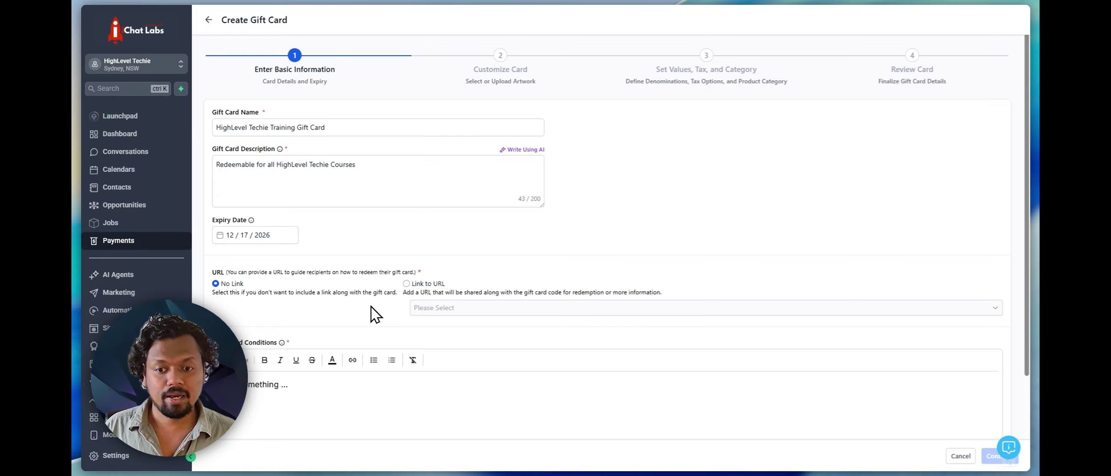
Step: State in the terms that the gift card expires 1 year from the date of purchase, and proceed to card customization
{"action": "scroll", "coordinate": [375, 314], "scroll_direction": "down", "scroll_amount": 1}
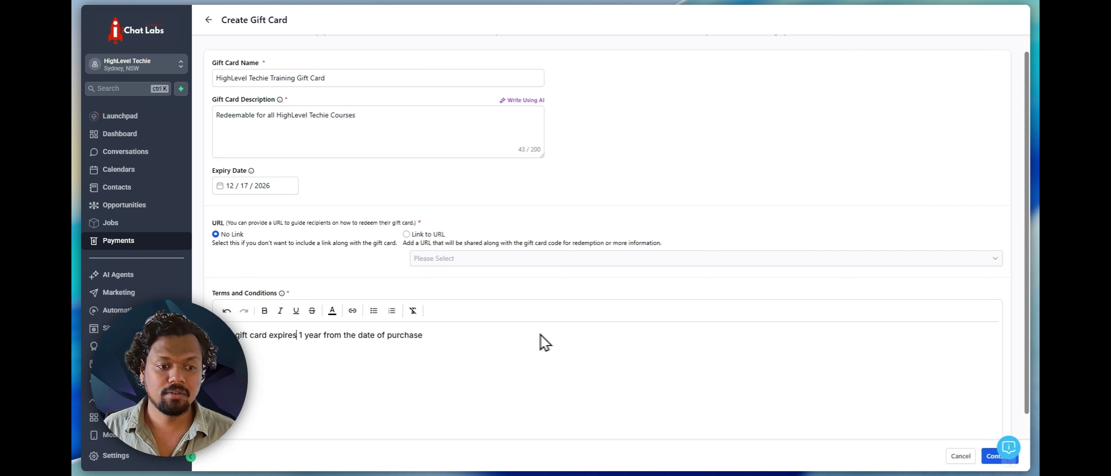
{"action": "left_click", "coordinate": [990, 454]}
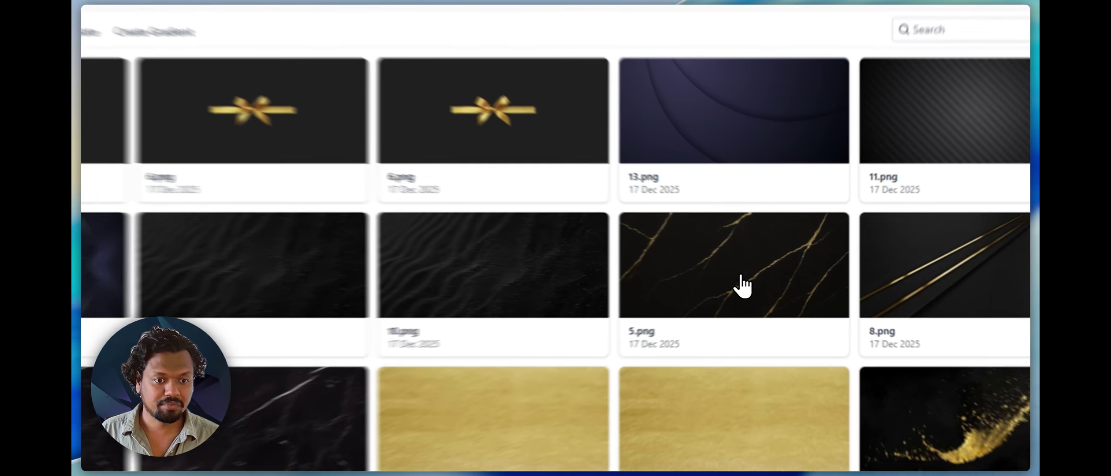
Step: Browse the card templates and the Gift Card Background media folder offered for custom artwork uploads
{"action": "left_click", "coordinate": [765, 283]}
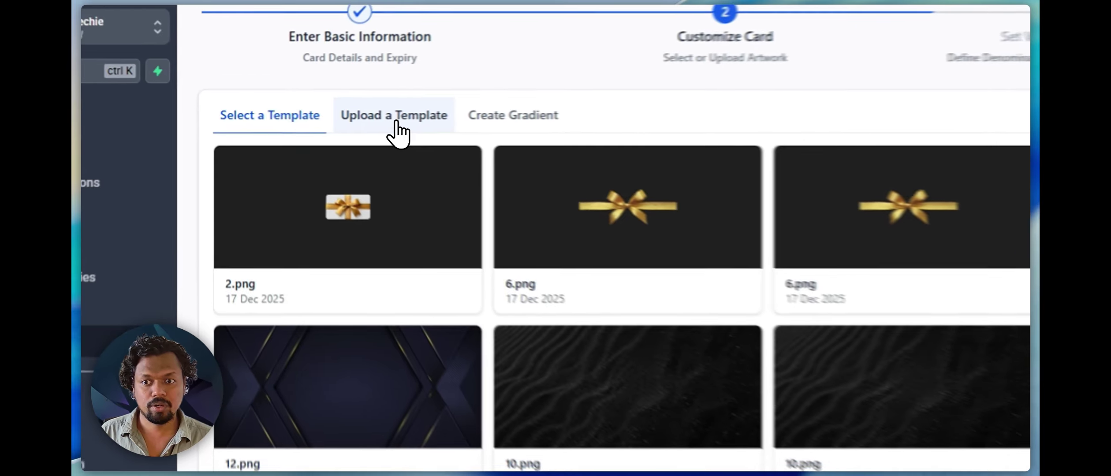
{"action": "left_click", "coordinate": [312, 116]}
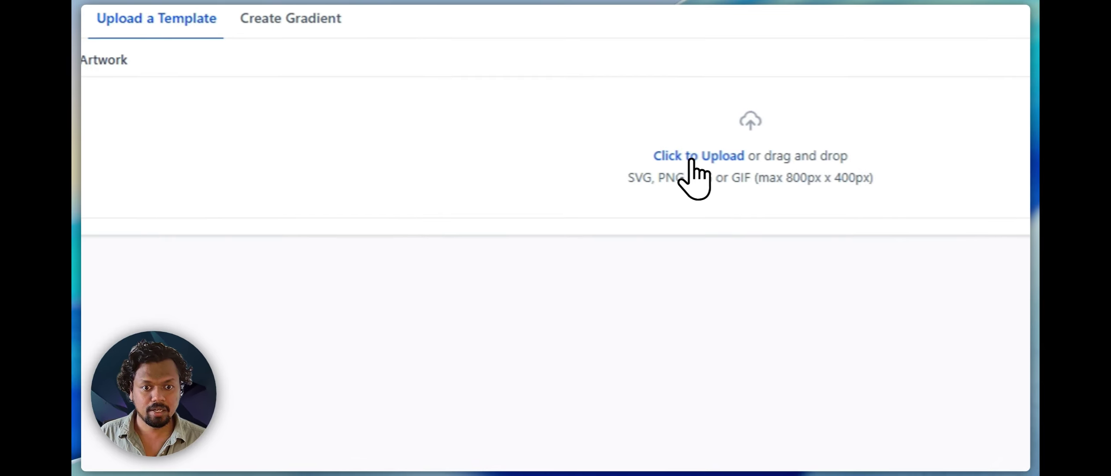
{"action": "left_click", "coordinate": [690, 152]}
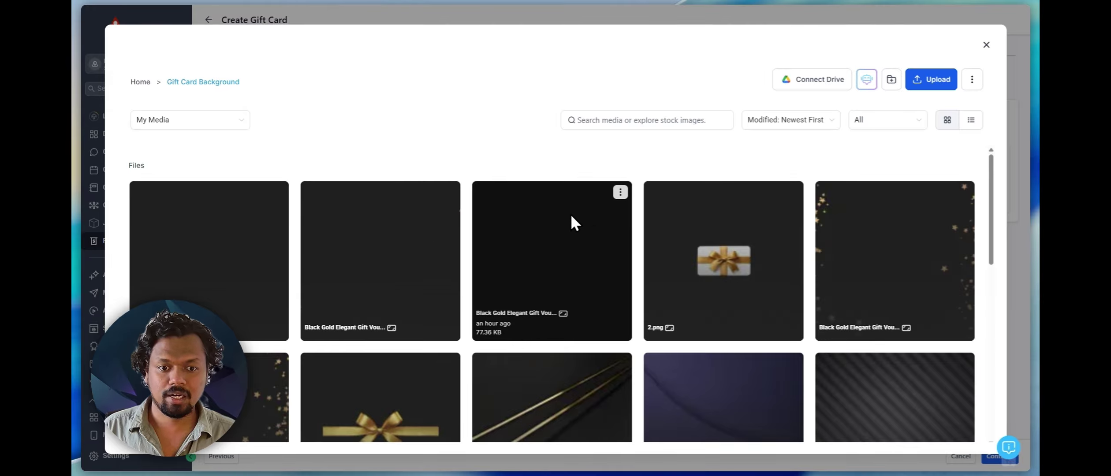
{"action": "scroll", "coordinate": [575, 246], "scroll_direction": "down", "scroll_amount": 4}
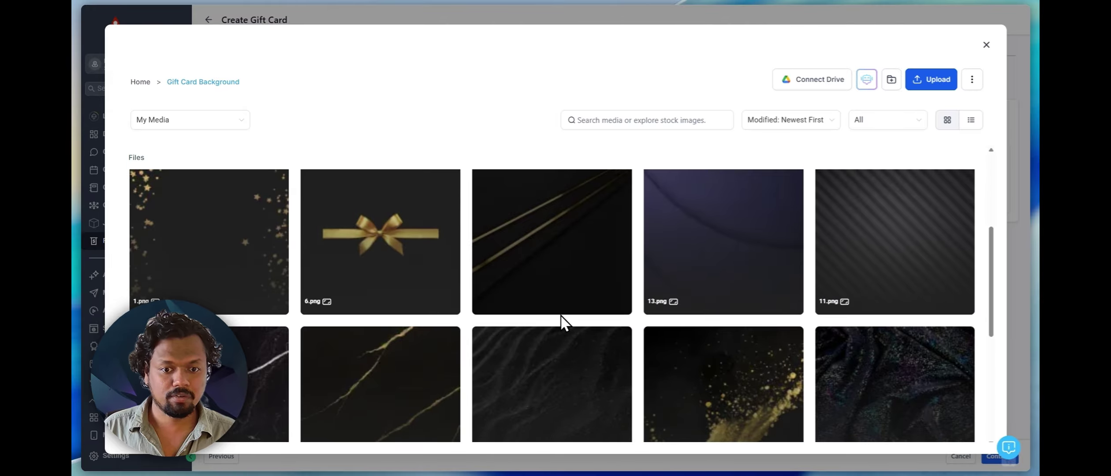
{"action": "scroll", "coordinate": [617, 289], "scroll_direction": "down", "scroll_amount": 4}
{"action": "scroll", "coordinate": [622, 290], "scroll_direction": "up", "scroll_amount": 3}
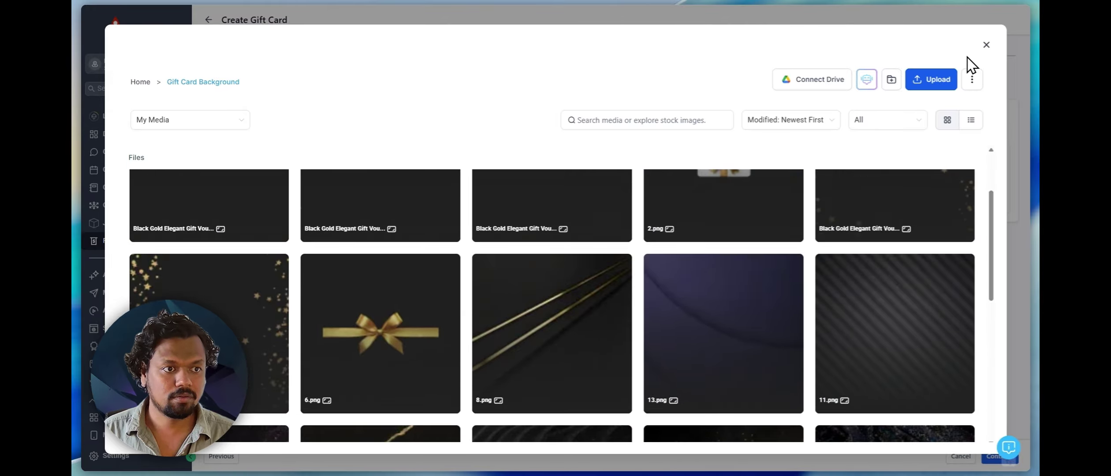
{"action": "left_click", "coordinate": [986, 45]}
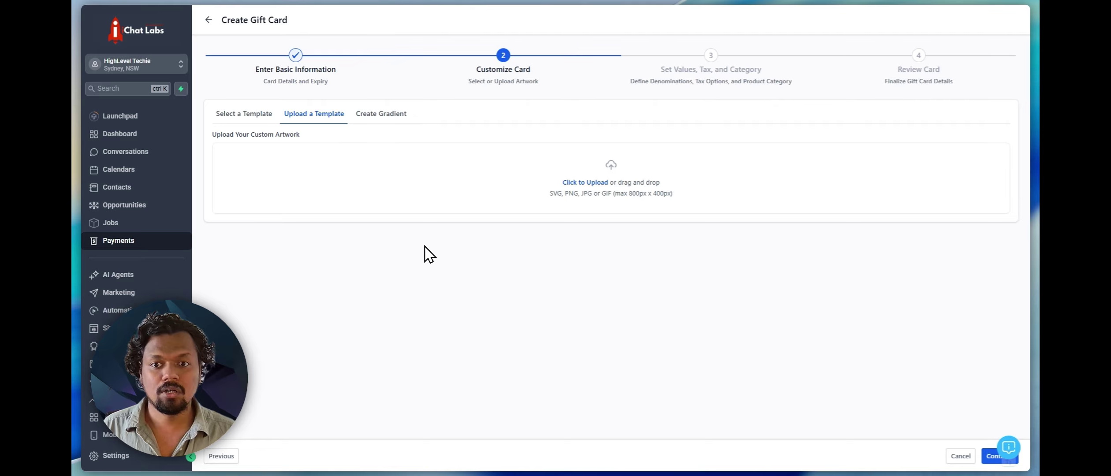
Step: Try a custom card gradient with a bright purple end color
{"action": "left_click", "coordinate": [377, 118]}
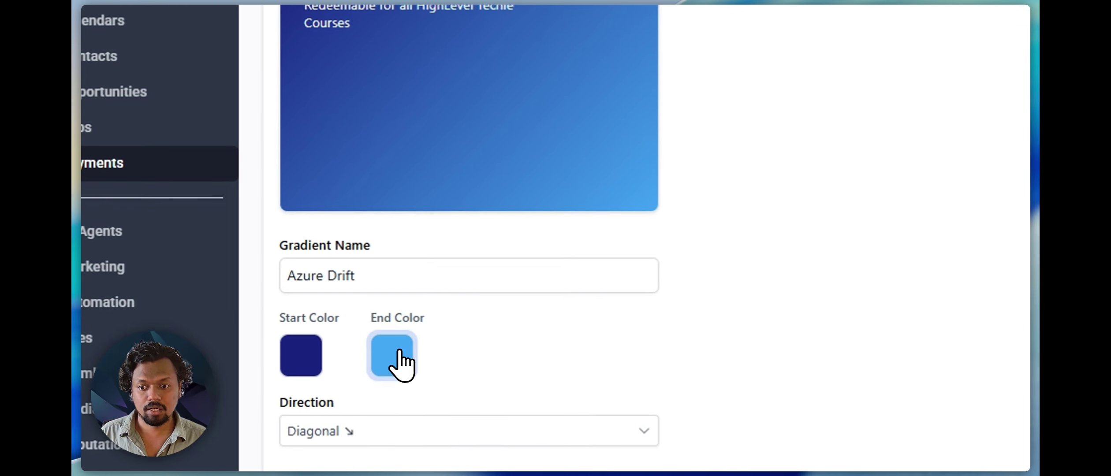
{"action": "left_click", "coordinate": [370, 410]}
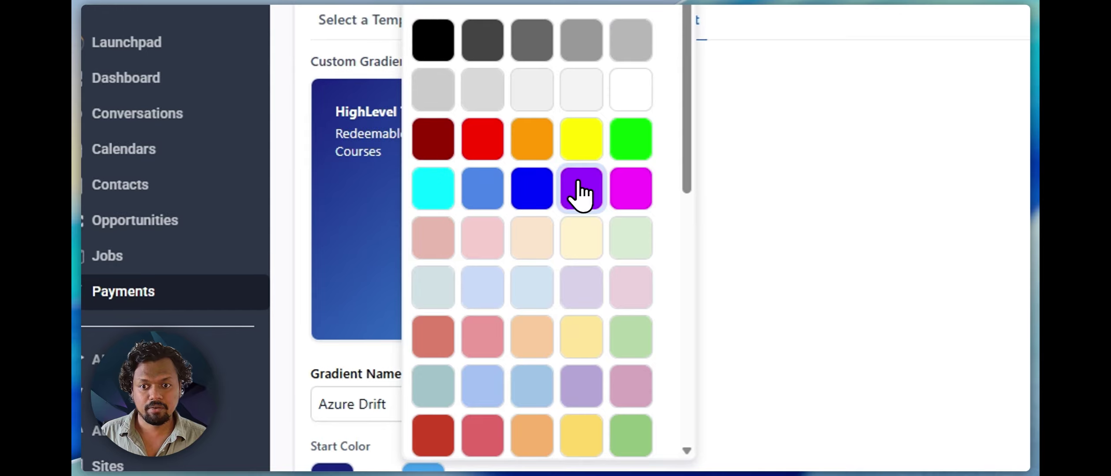
{"action": "left_click", "coordinate": [556, 83]}
{"action": "left_click", "coordinate": [759, 230]}
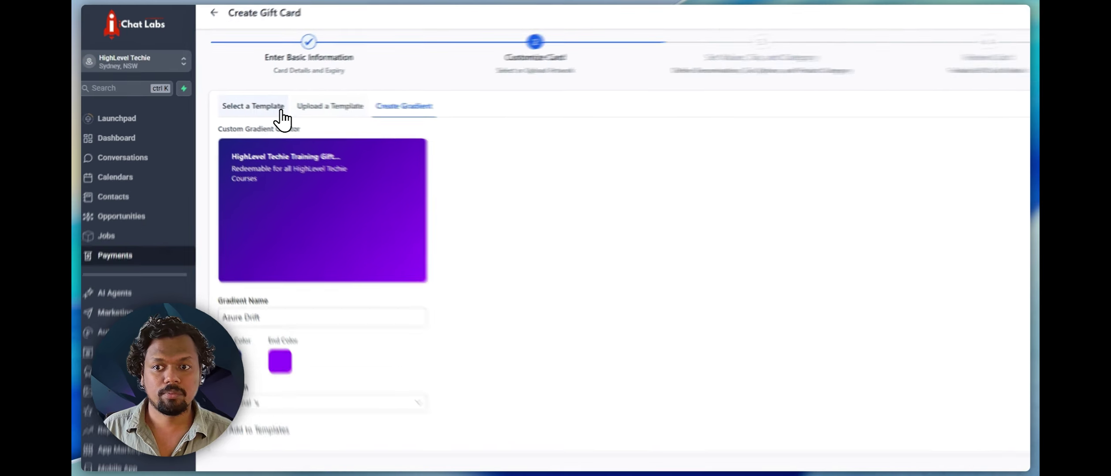
Step: Choose the black rippled 10.png template as the card artwork and proceed to values, tax and category
{"action": "left_click", "coordinate": [282, 118]}
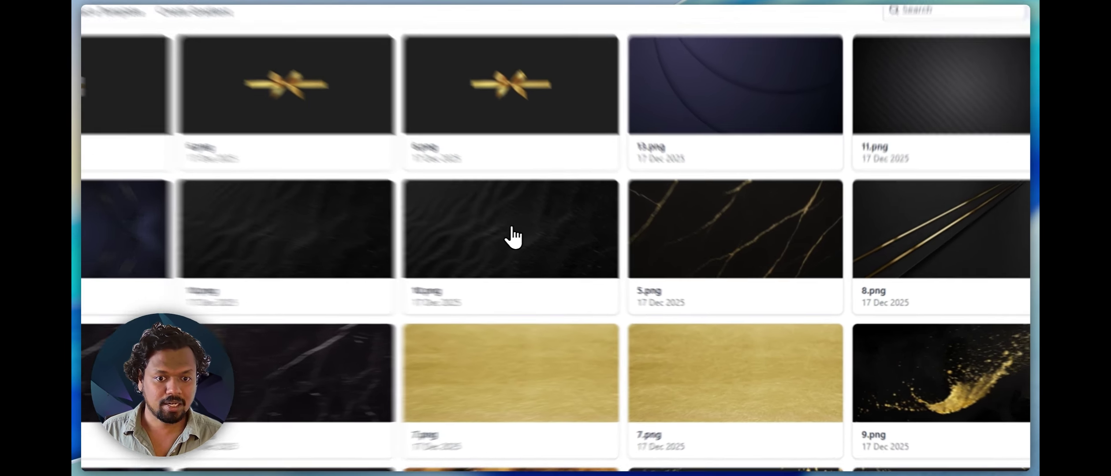
{"action": "left_click", "coordinate": [599, 274]}
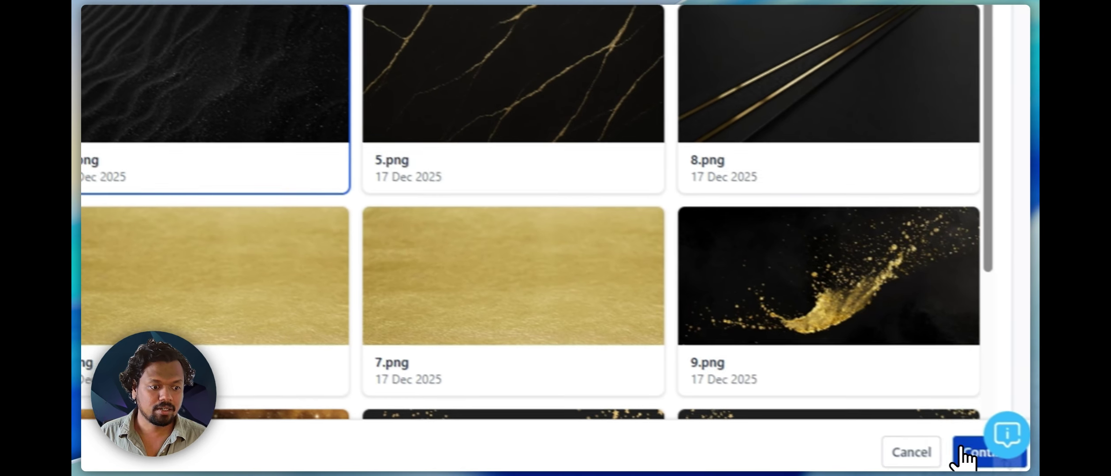
{"action": "left_click", "coordinate": [965, 456]}
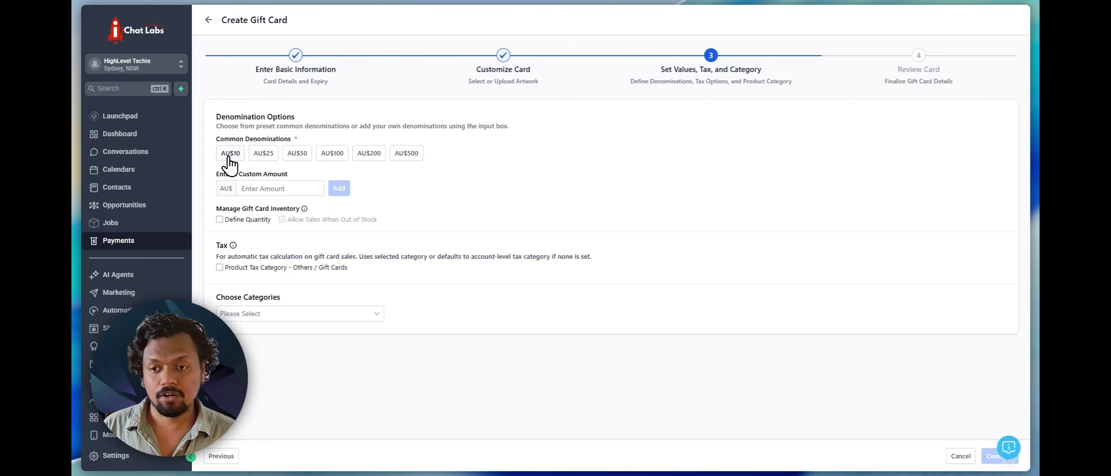
Step: Add the common denominations AU$10, AU$25, AU$50 and AU$100 to the gift card
{"action": "left_click", "coordinate": [230, 154]}
{"action": "left_click", "coordinate": [263, 154]}
{"action": "left_click", "coordinate": [297, 154]}
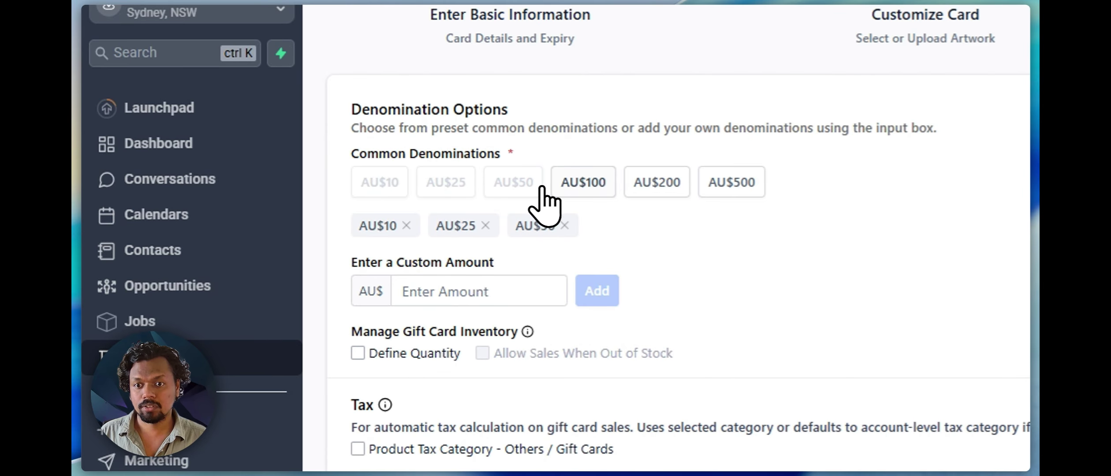
{"action": "left_click", "coordinate": [567, 185]}
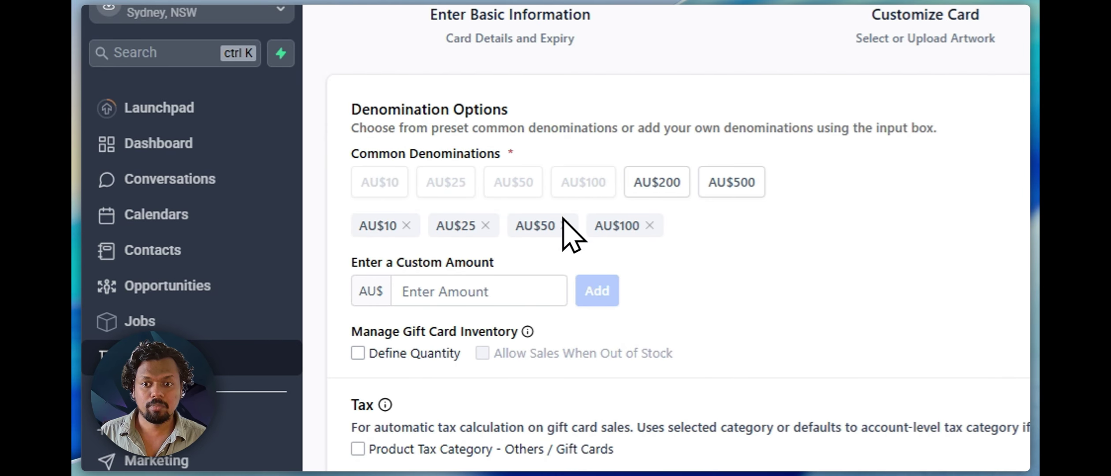
Step: Add custom gift card amounts of AU$1,000 and AU$2,000
{"action": "left_click", "coordinate": [532, 299]}
{"action": "type", "text": "1000"}
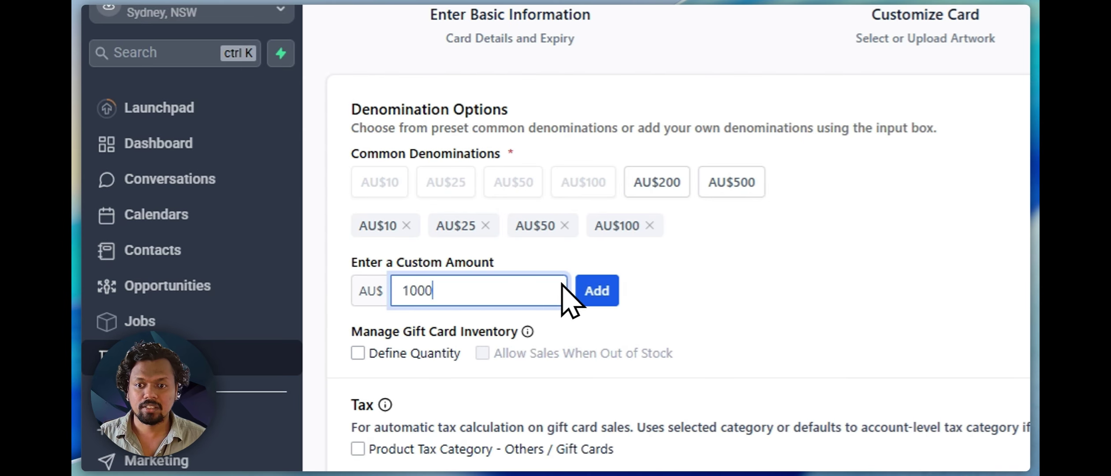
{"action": "left_click", "coordinate": [586, 298]}
{"action": "type", "text": "2000"}
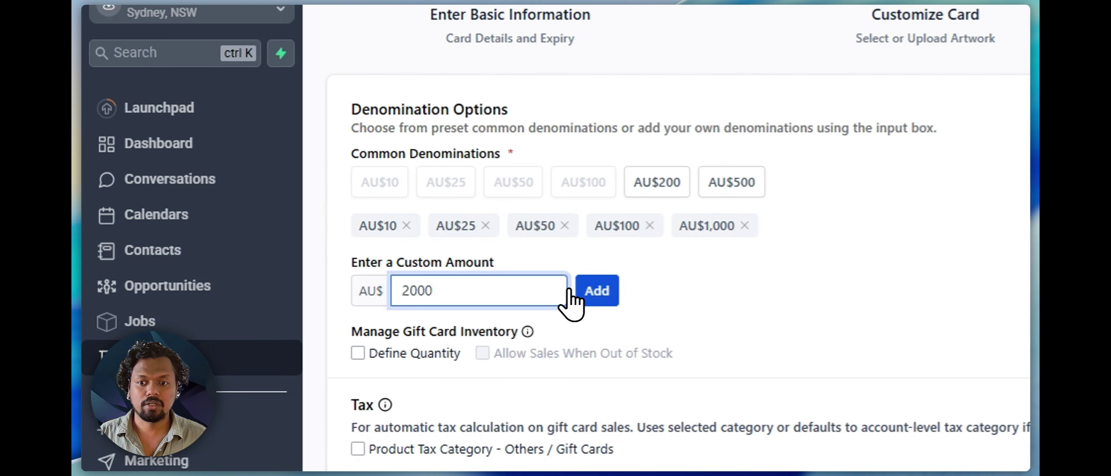
{"action": "left_click", "coordinate": [595, 297]}
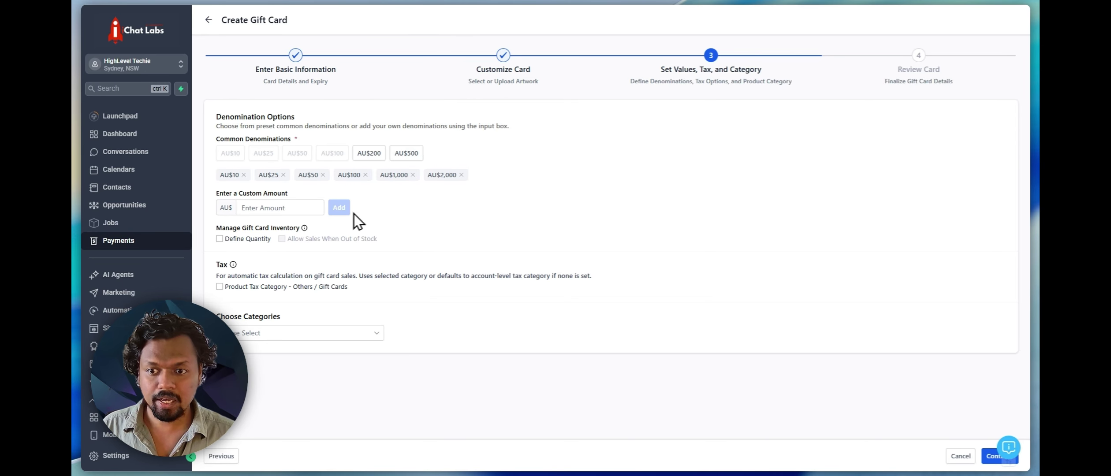
Step: Try limiting the gift card inventory to a quantity of 100 per denomination while allowing sales when out of stock
{"action": "left_click", "coordinate": [219, 238]}
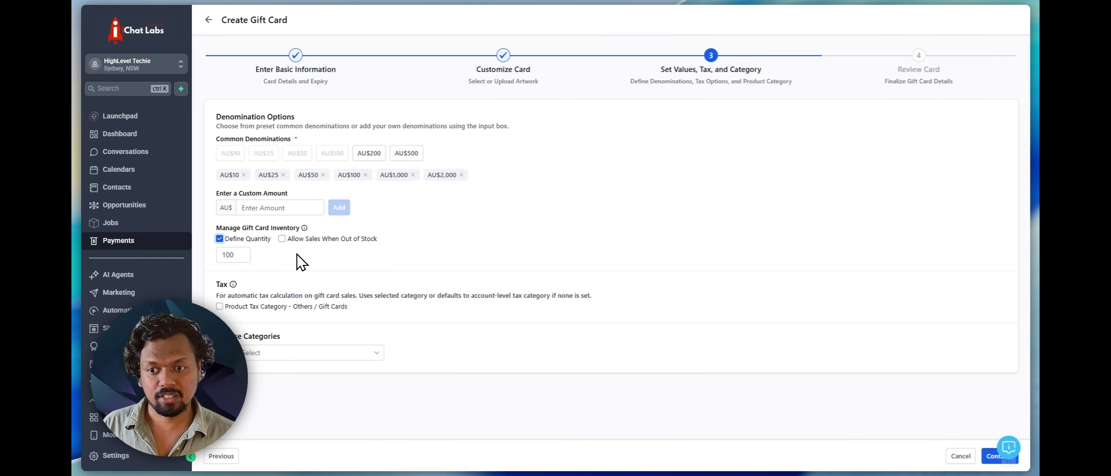
{"action": "left_click", "coordinate": [252, 256]}
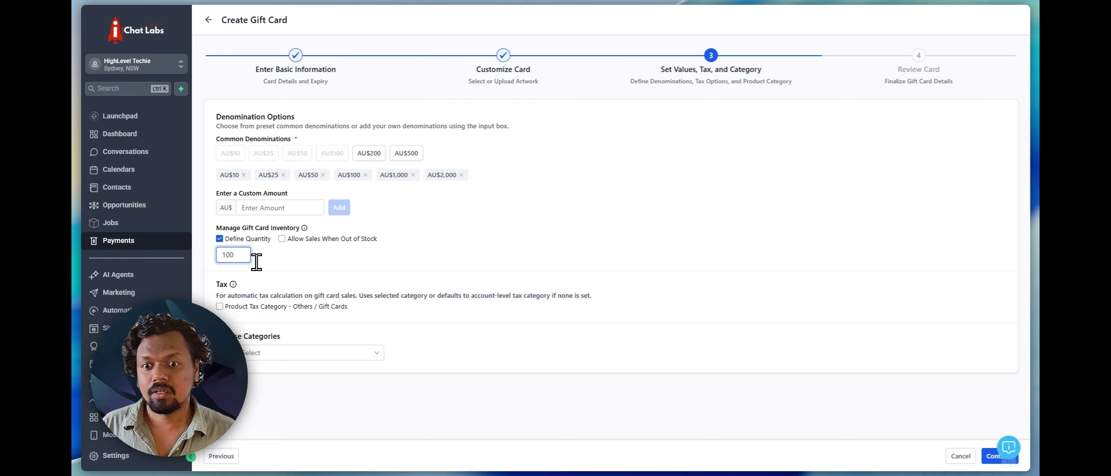
{"action": "left_click", "coordinate": [267, 251]}
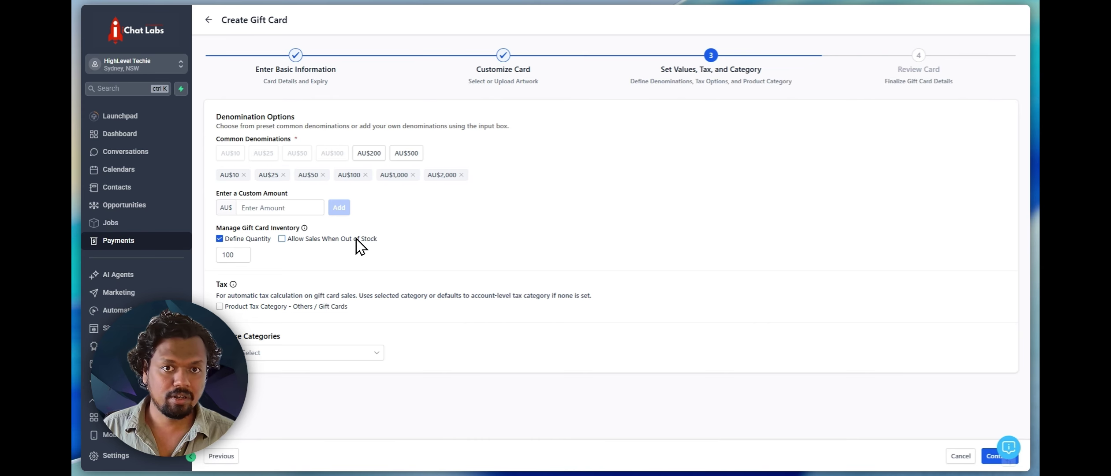
{"action": "double_click", "coordinate": [247, 257]}
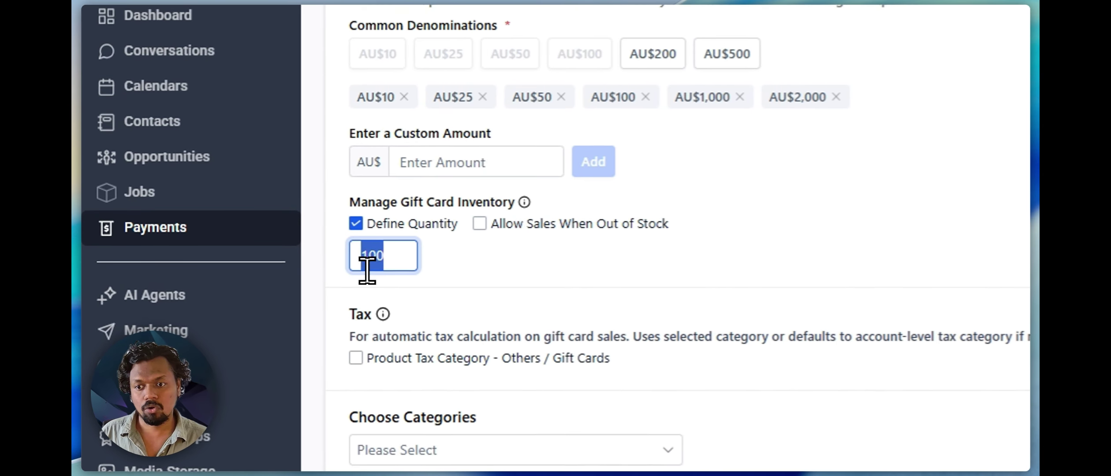
{"action": "left_click", "coordinate": [423, 259]}
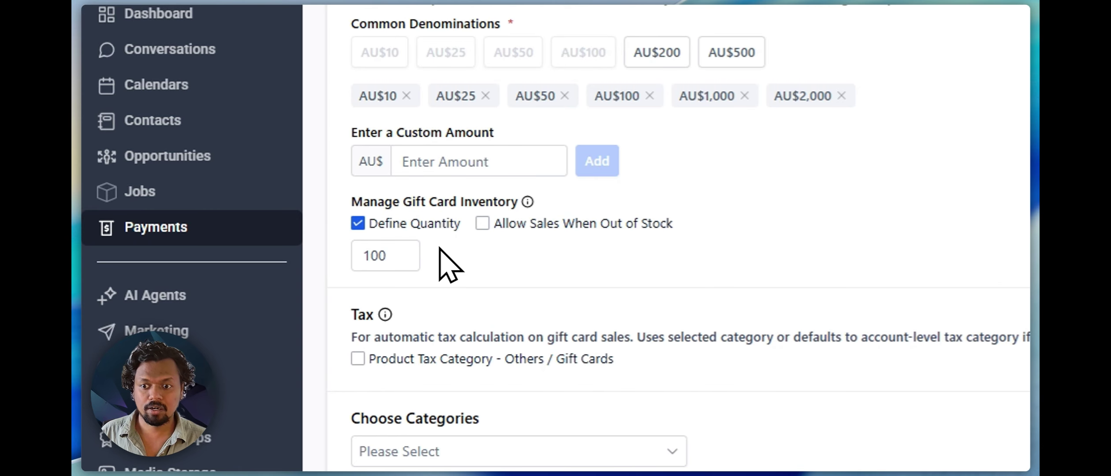
{"action": "left_click", "coordinate": [474, 225]}
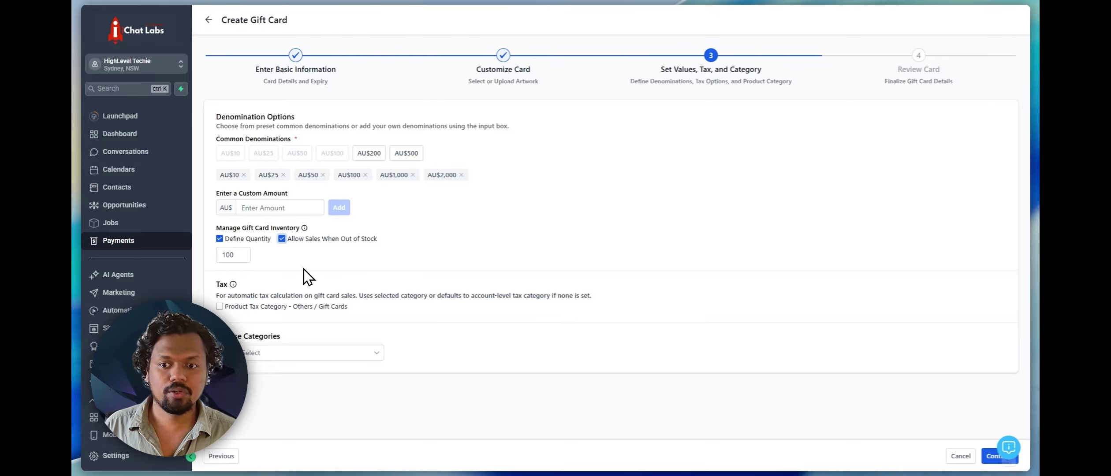
Step: Read the help note on gift card inventory and turn the defined quantity off
{"action": "mouse_move", "coordinate": [304, 228]}
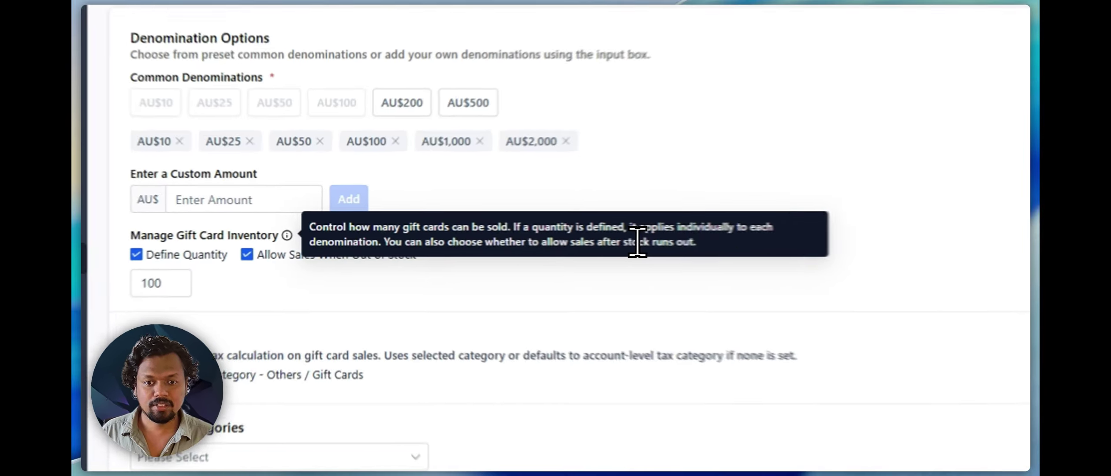
{"action": "left_click_drag", "start_coordinate": [687, 244], "coordinate": [412, 262]}
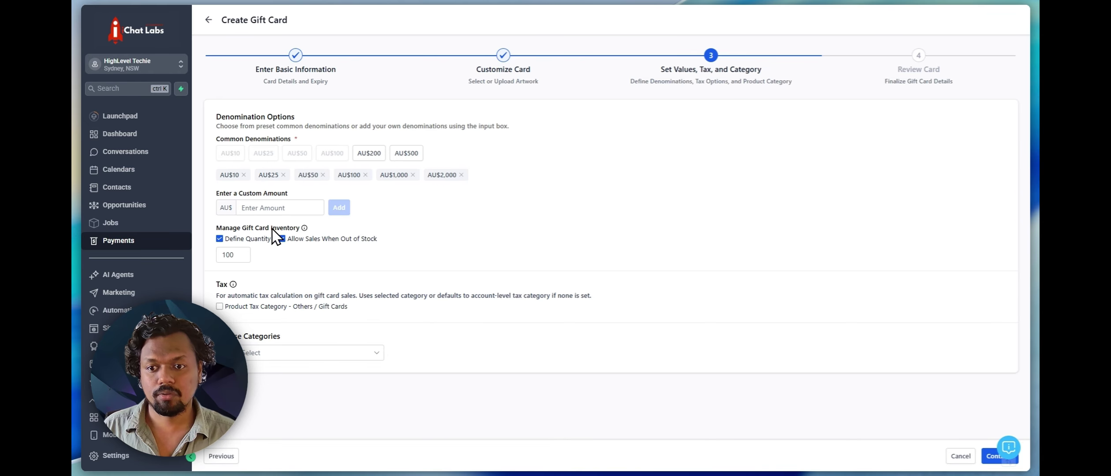
{"action": "left_click", "coordinate": [240, 255]}
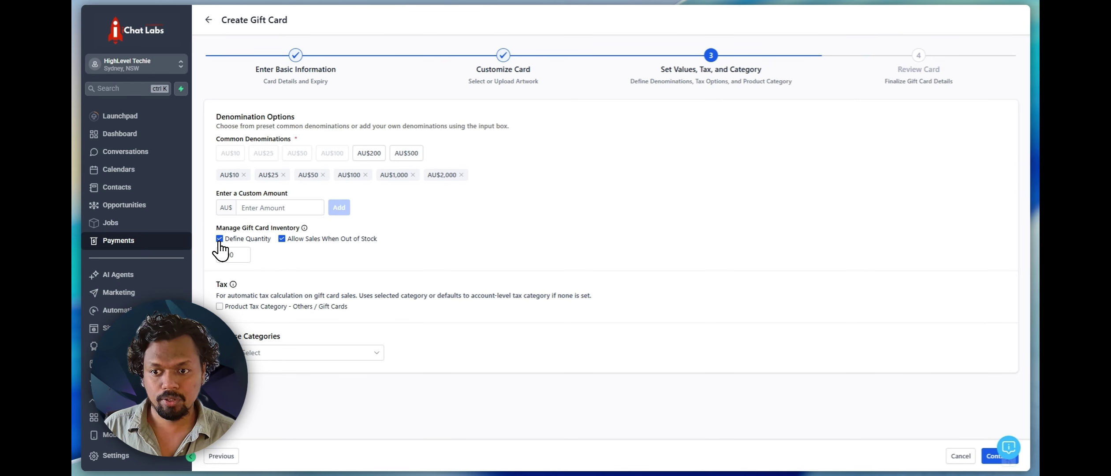
{"action": "left_click", "coordinate": [219, 240]}
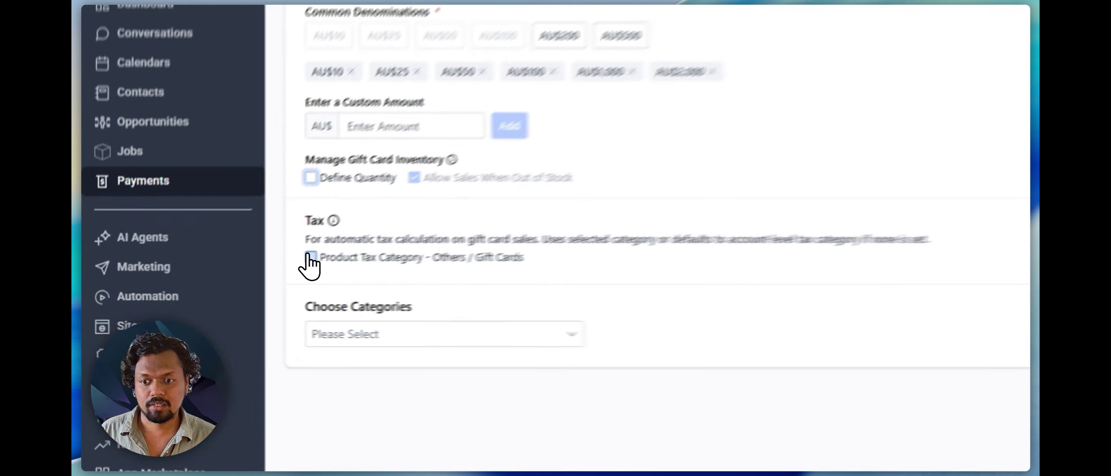
Step: Enable the Others / Gift Cards product tax category and enter Christmas Giftcards as the name of a new product category
{"action": "left_click", "coordinate": [310, 258]}
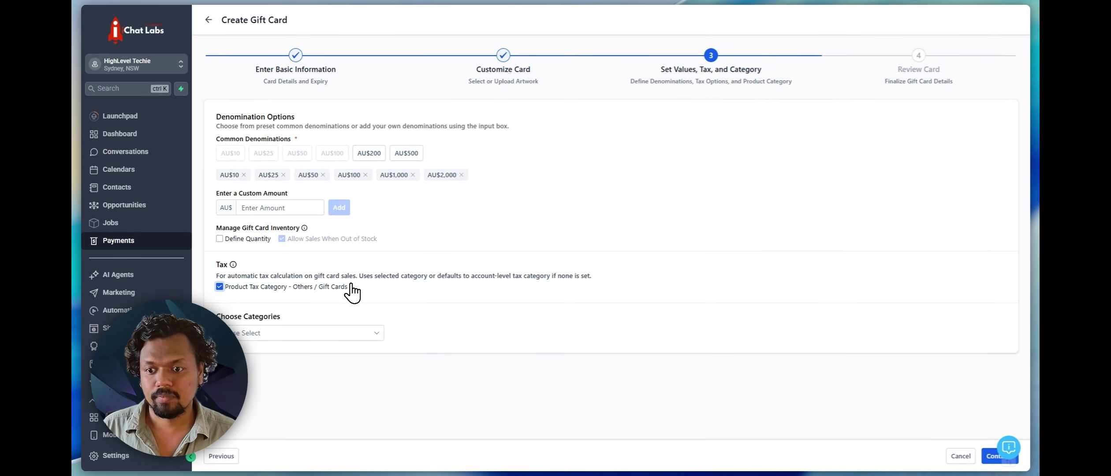
{"action": "left_click", "coordinate": [376, 333]}
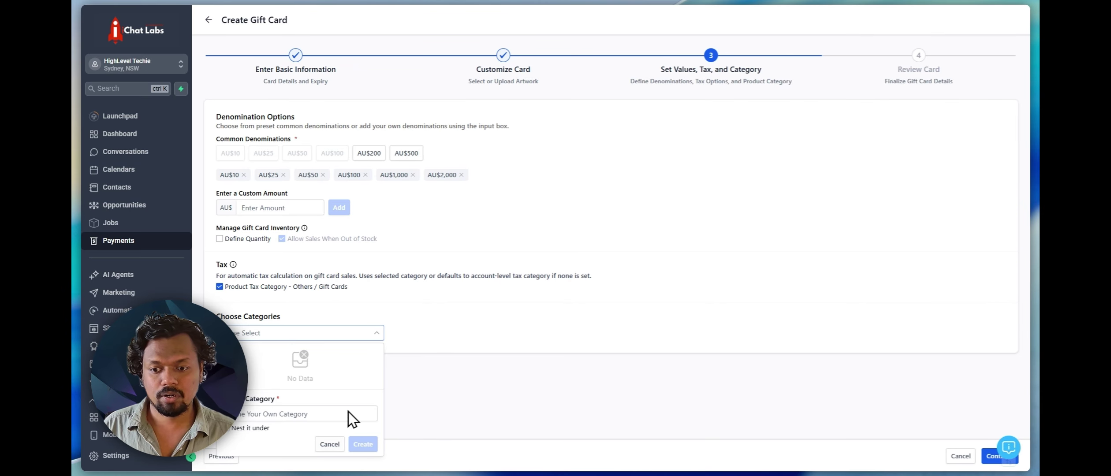
{"action": "left_click", "coordinate": [304, 415]}
{"action": "type", "text": "Christmas "}
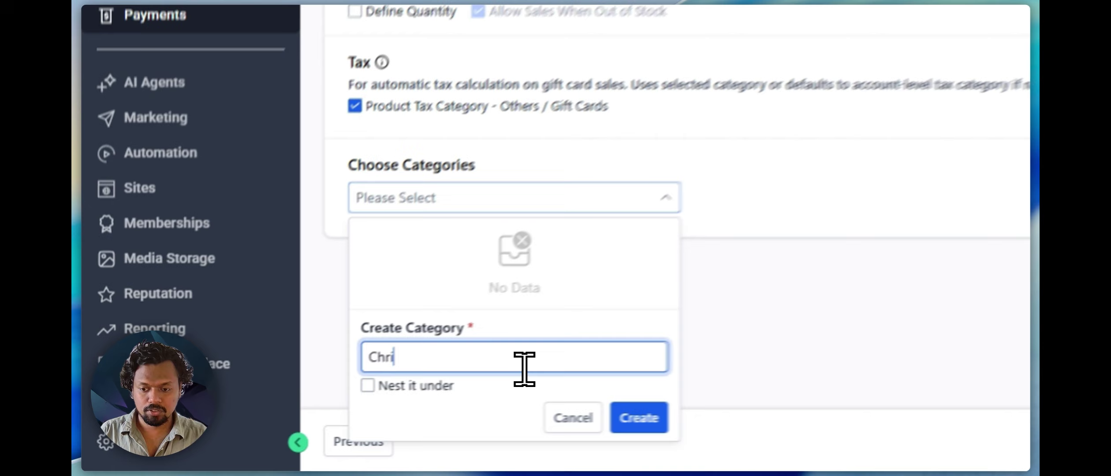
{"action": "type", "text": "Fi"}
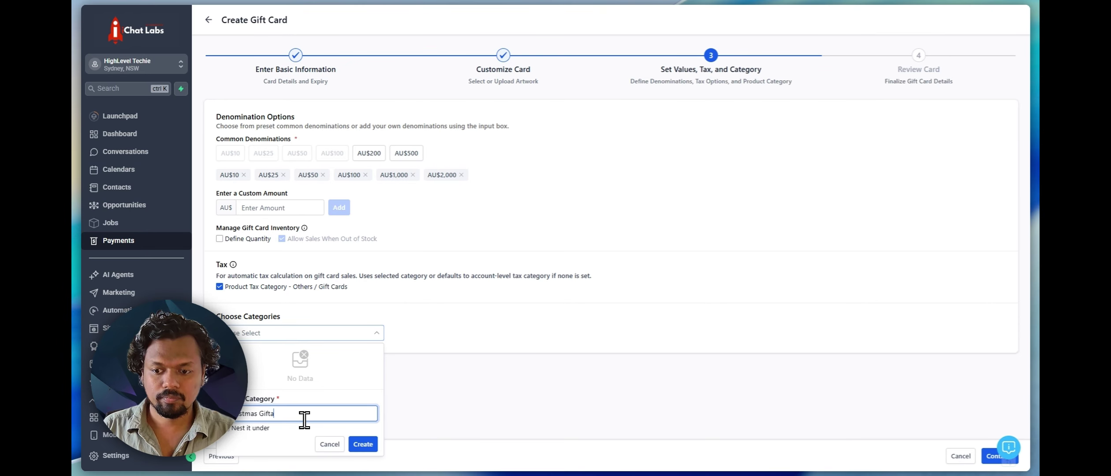
{"action": "type", "text": "ftcards"}
Step: Nest the new category under Occasions & Events, create it and continue to the card review
{"action": "key", "text": "Tab"}
{"action": "key", "text": "space"}
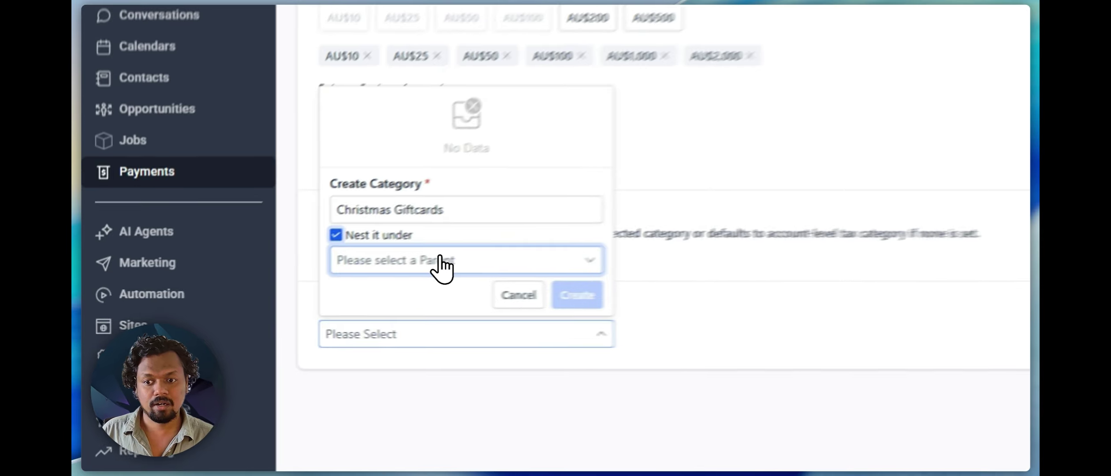
{"action": "left_click", "coordinate": [440, 260]}
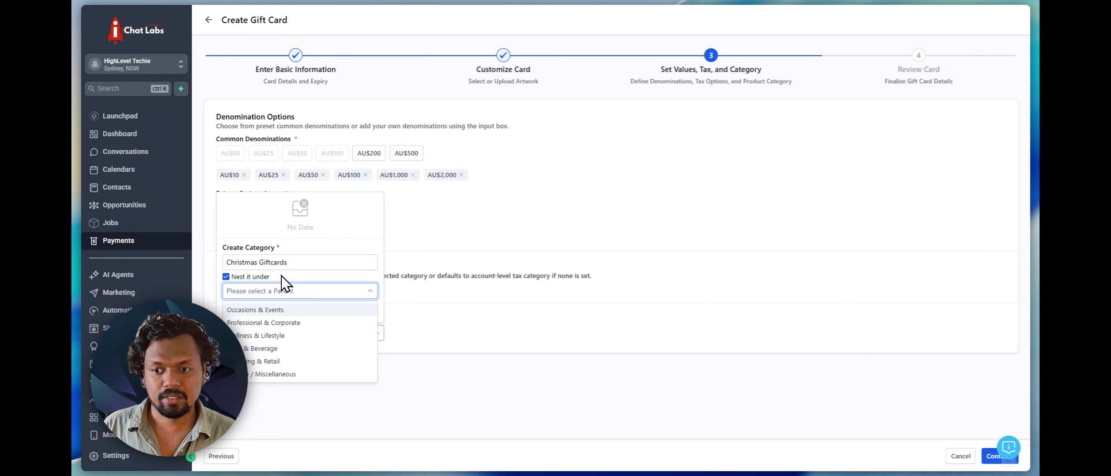
{"action": "left_click", "coordinate": [260, 310]}
{"action": "left_click", "coordinate": [363, 311]}
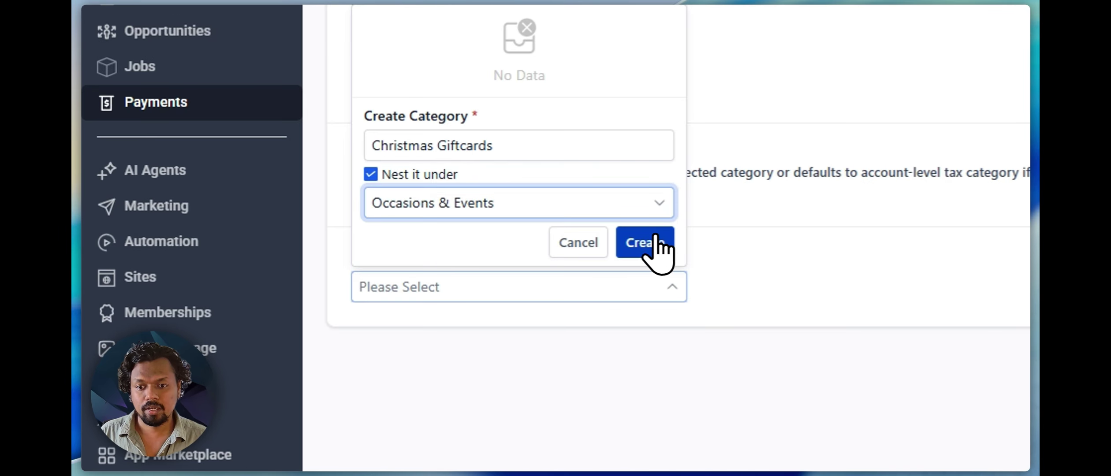
{"action": "left_click", "coordinate": [650, 243]}
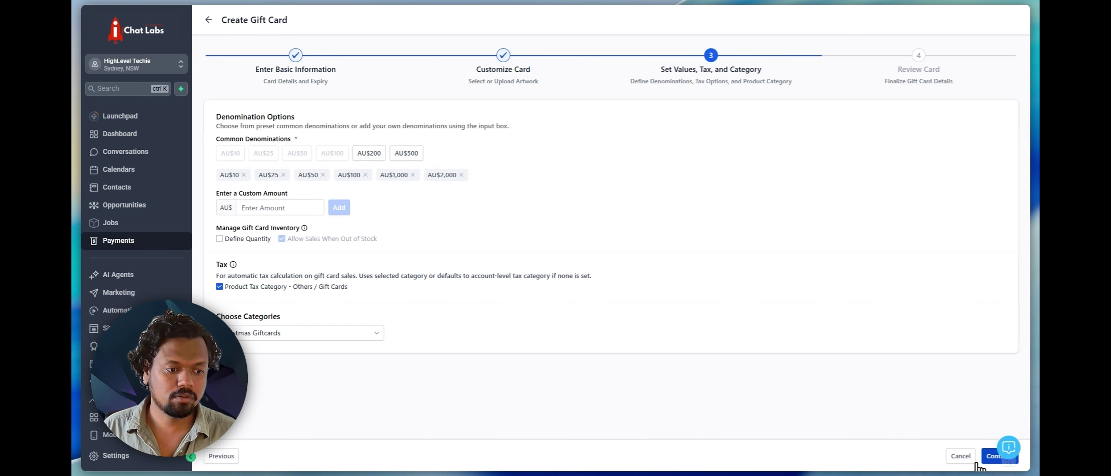
{"action": "left_click", "coordinate": [999, 456]}
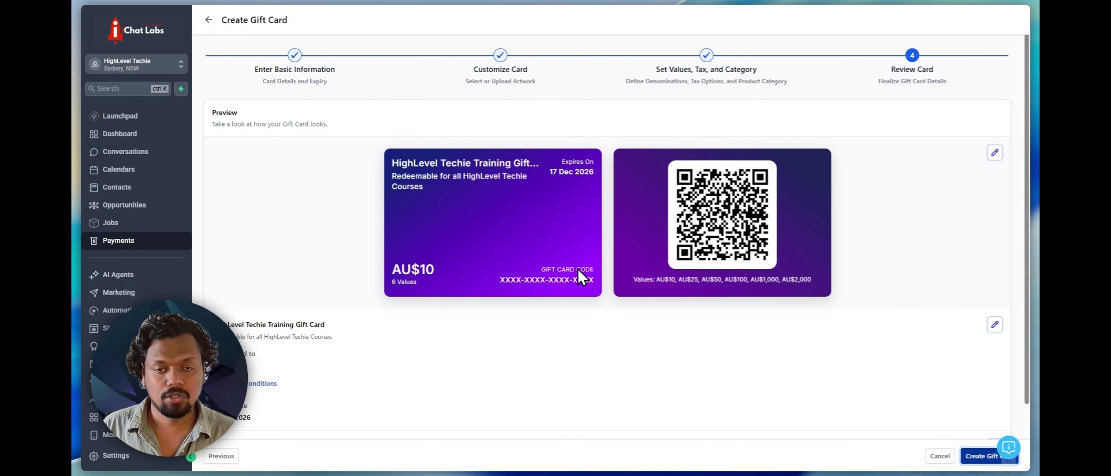
Step: Try to change the card artwork to the 10.png template and return to the card review
{"action": "left_click", "coordinate": [500, 55]}
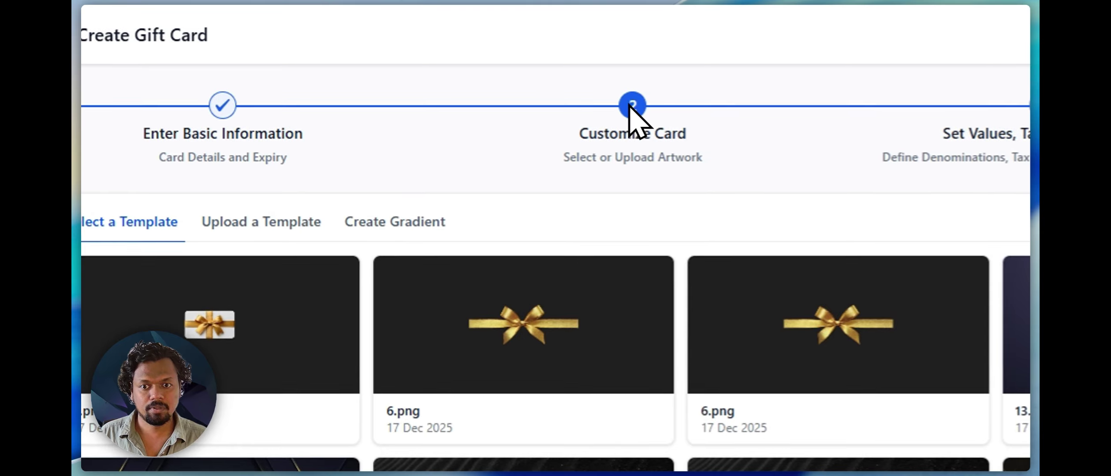
{"action": "scroll", "coordinate": [289, 152], "scroll_direction": "down", "scroll_amount": 5}
{"action": "left_click", "coordinate": [288, 152]}
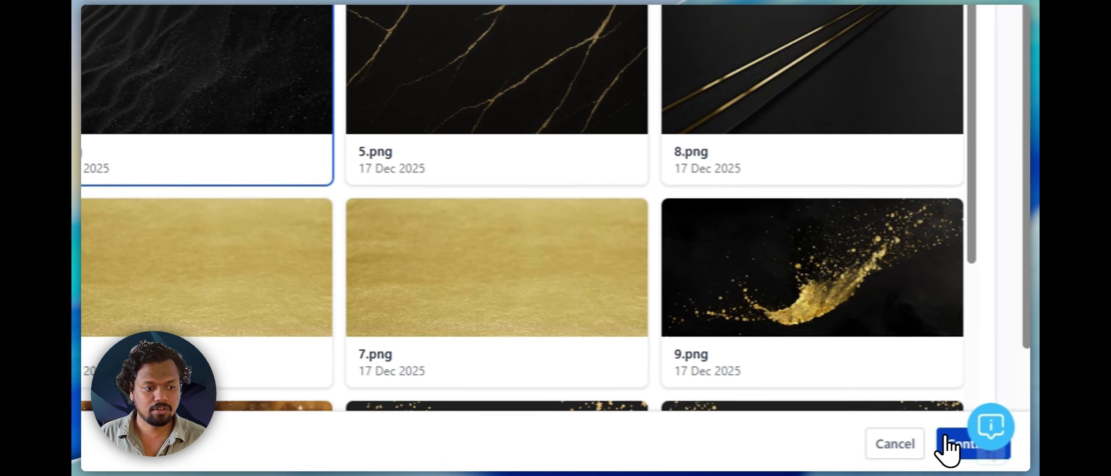
{"action": "left_click", "coordinate": [986, 465]}
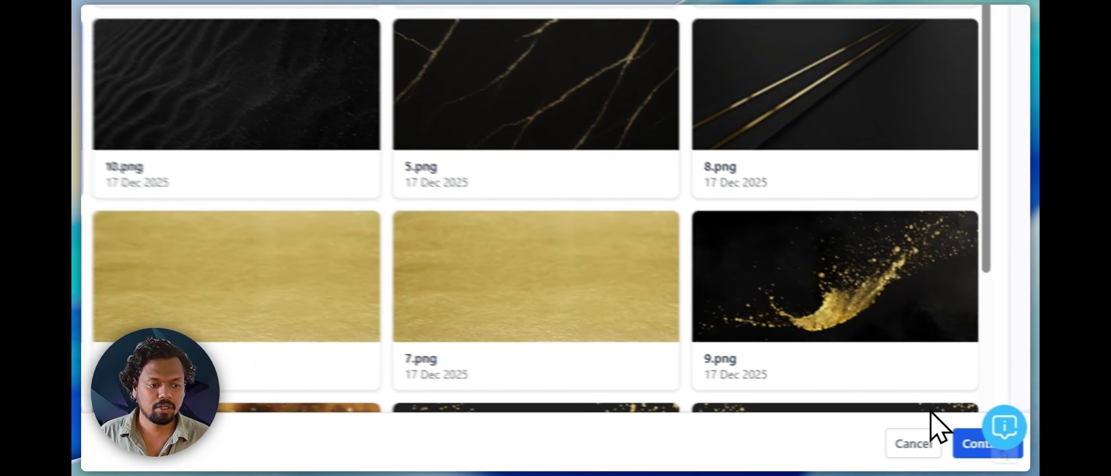
{"action": "left_click", "coordinate": [985, 441]}
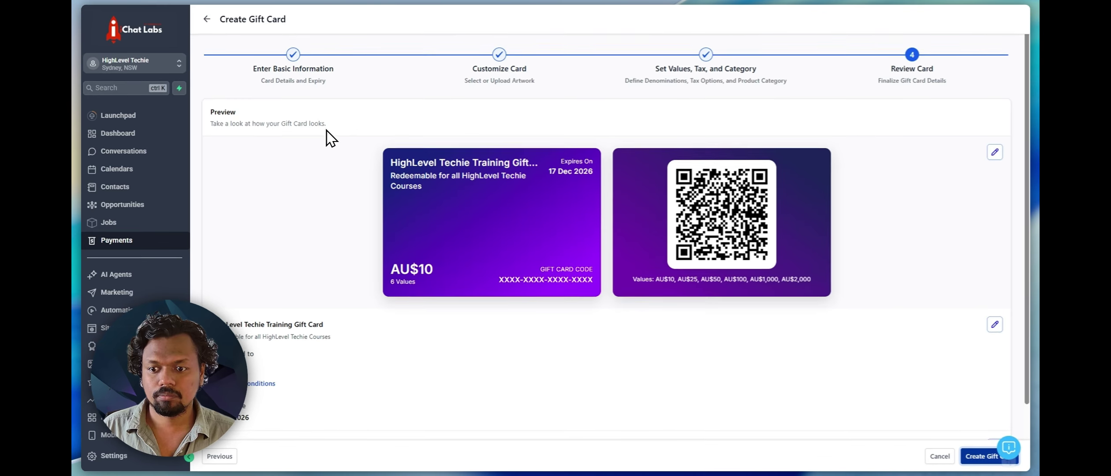
{"action": "scroll", "coordinate": [326, 137], "scroll_direction": "down", "scroll_amount": 2}
{"action": "scroll", "coordinate": [328, 144], "scroll_direction": "up", "scroll_amount": 2}
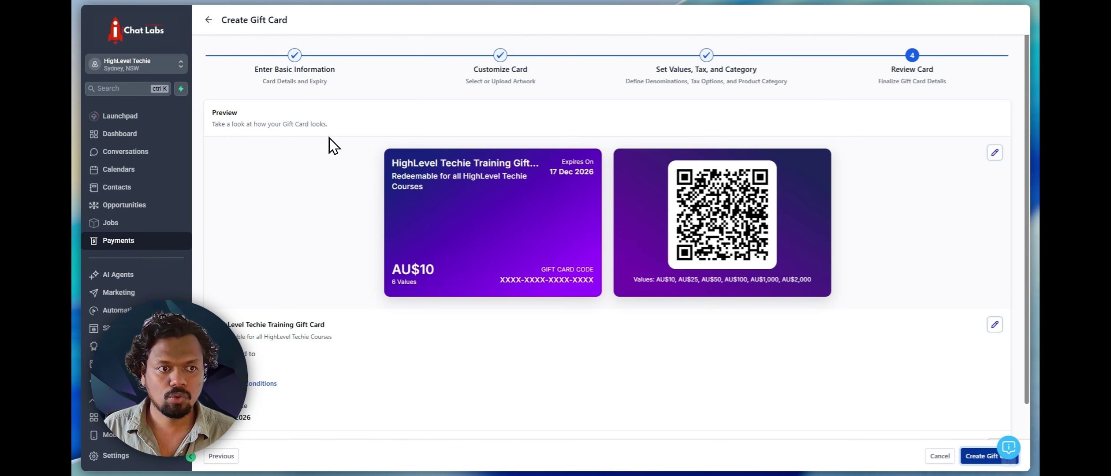
Step: Replace the custom artwork with 9.png from the Gift Card Background media folder and continue to the card review
{"action": "left_click", "coordinate": [994, 152]}
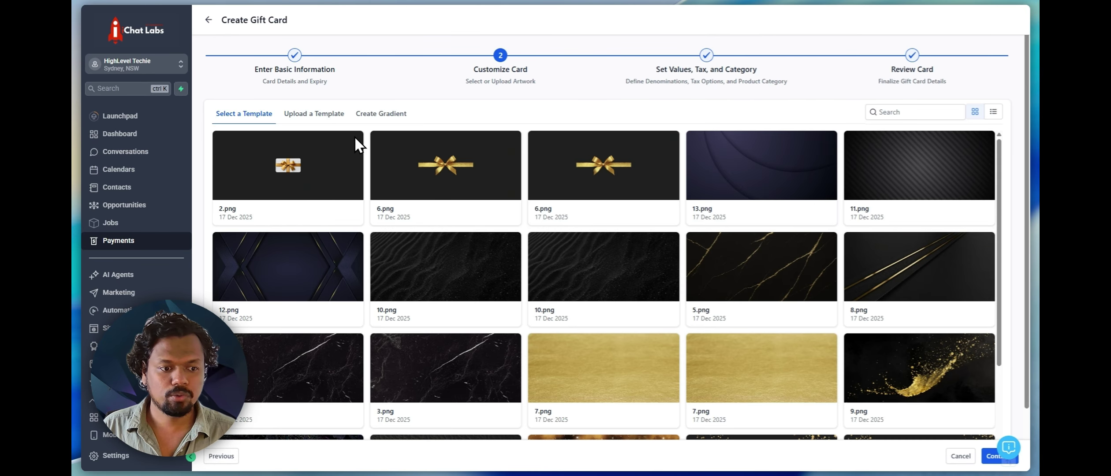
{"action": "left_click", "coordinate": [307, 113]}
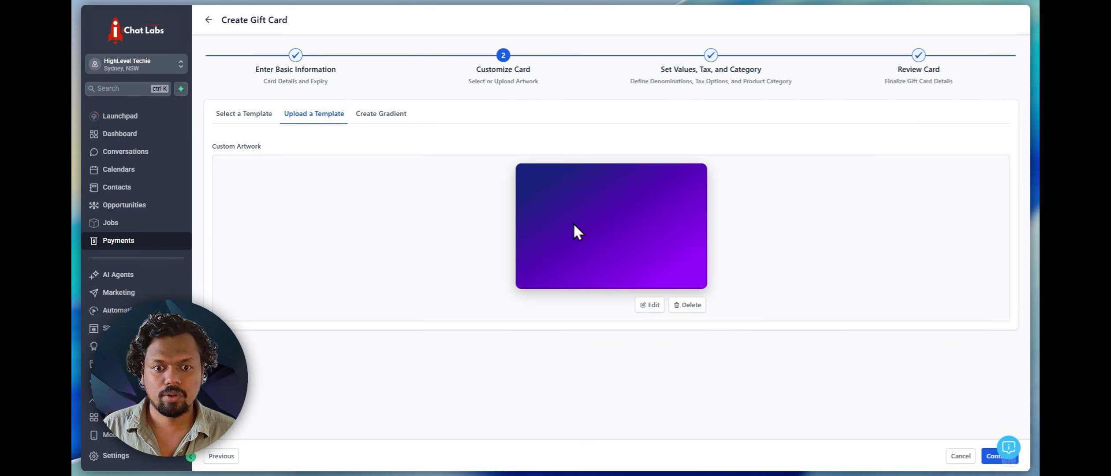
{"action": "left_click", "coordinate": [650, 308]}
{"action": "left_click", "coordinate": [208, 186]}
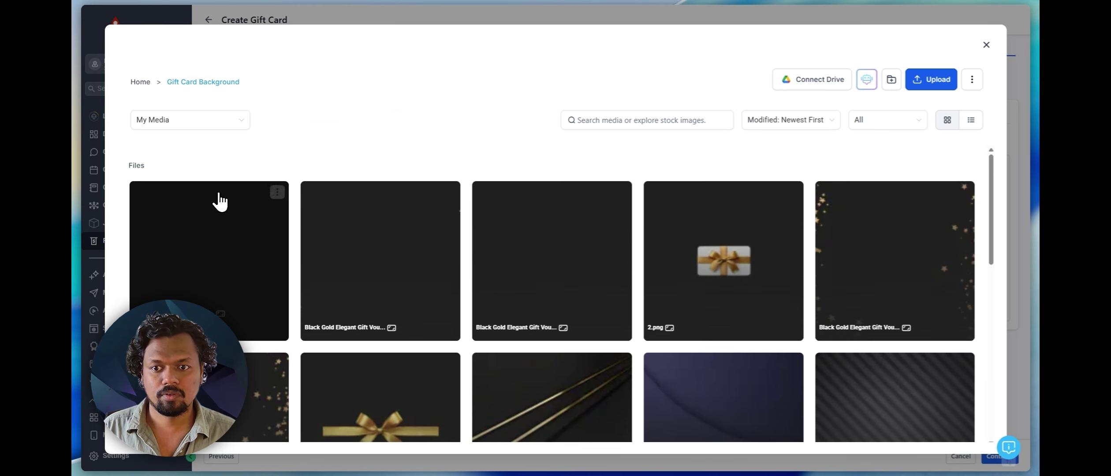
{"action": "scroll", "coordinate": [593, 343], "scroll_direction": "down", "scroll_amount": 7}
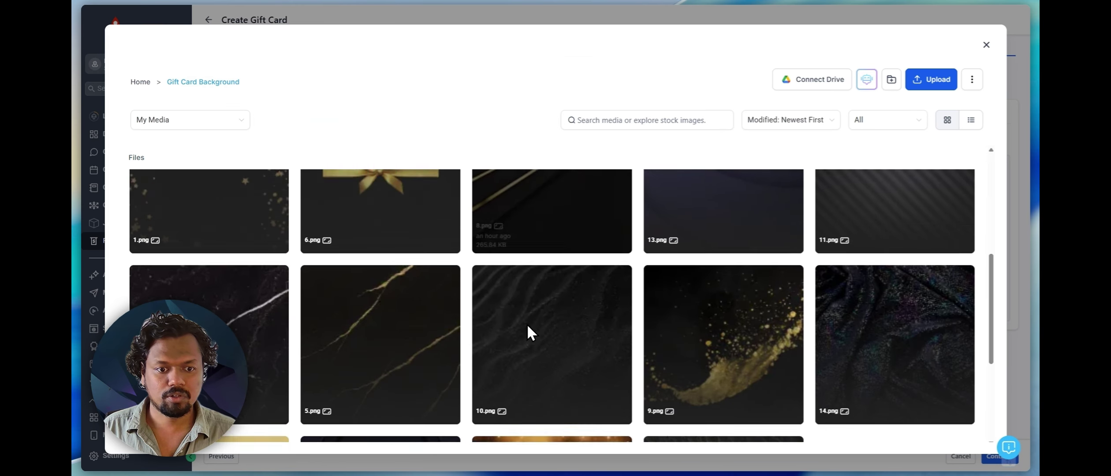
{"action": "left_click", "coordinate": [721, 318]}
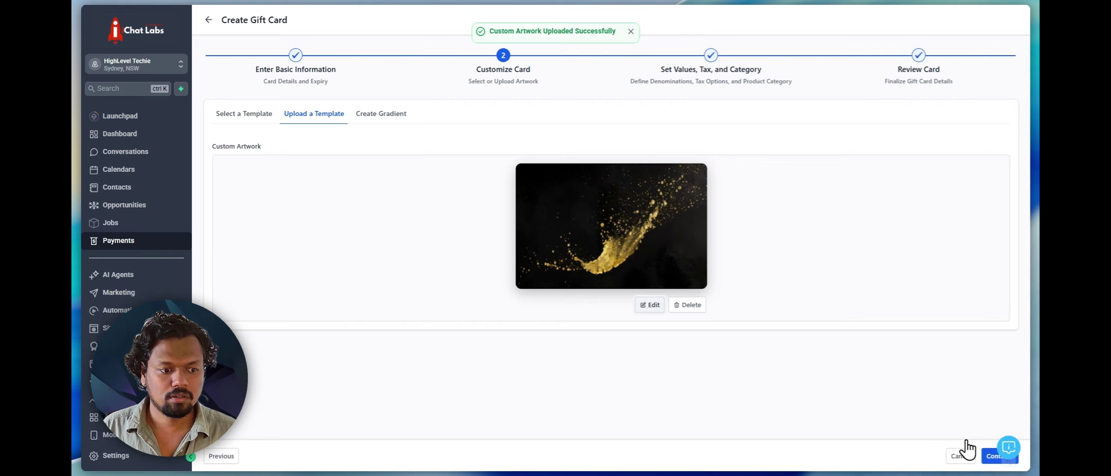
{"action": "left_click", "coordinate": [992, 456]}
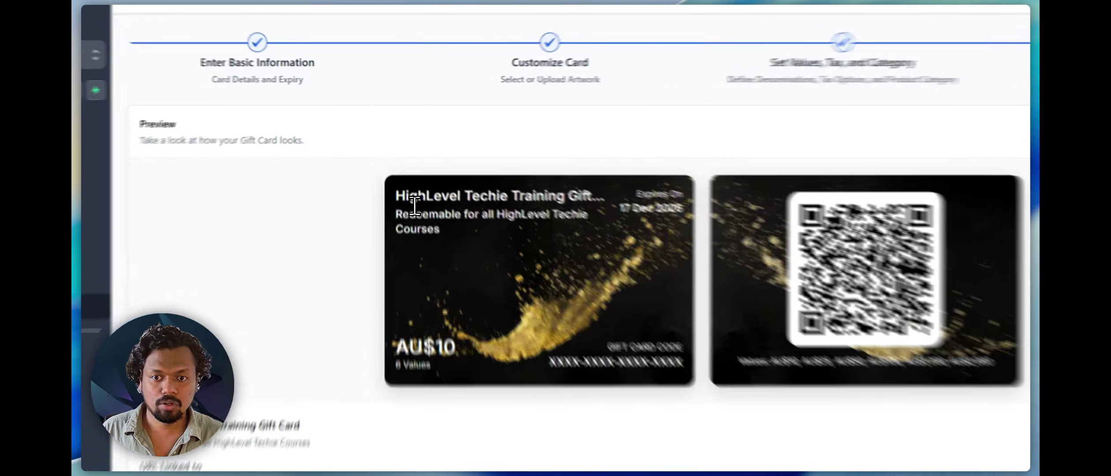
Step: Shorten the gift card name to HighLevel Techie Gift Card so it fits the preview, and return to the card review
{"action": "left_click_drag", "start_coordinate": [391, 163], "coordinate": [541, 166]}
{"action": "left_click", "coordinate": [545, 166]}
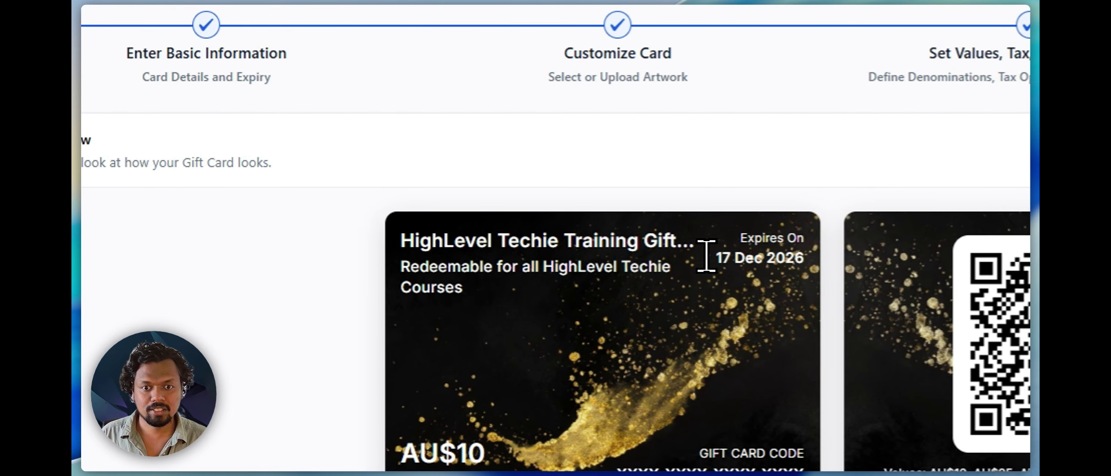
{"action": "triple_click", "coordinate": [707, 249]}
{"action": "left_click", "coordinate": [721, 251]}
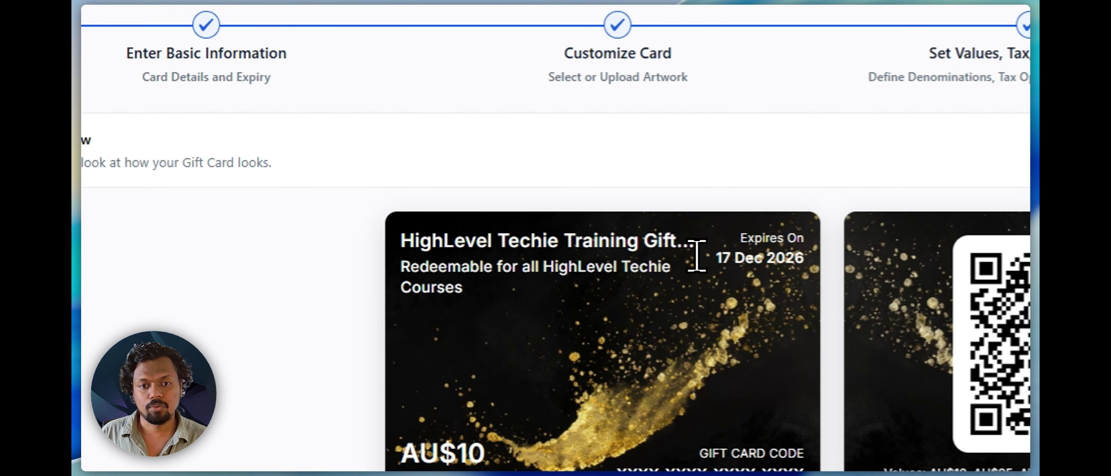
{"action": "double_click", "coordinate": [681, 251]}
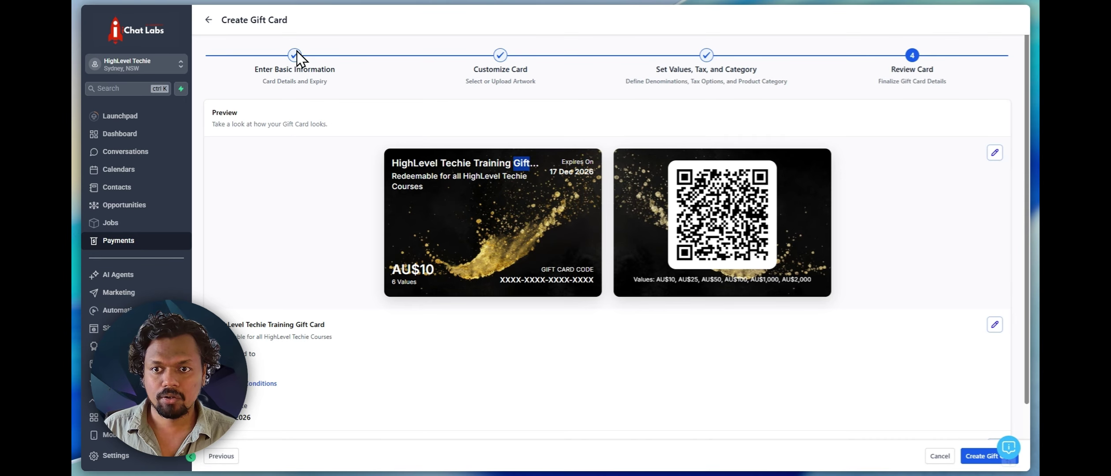
{"action": "left_click", "coordinate": [295, 55]}
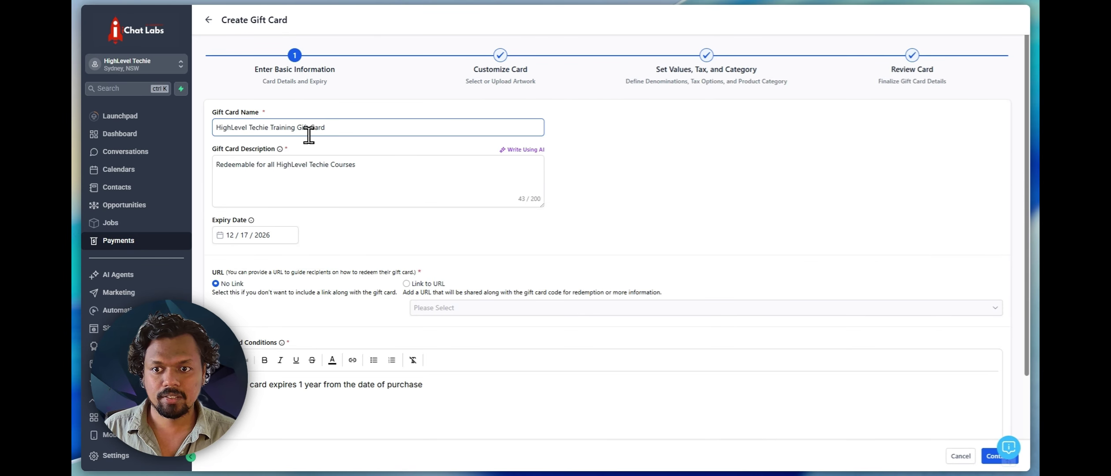
{"action": "double_click", "coordinate": [284, 136]}
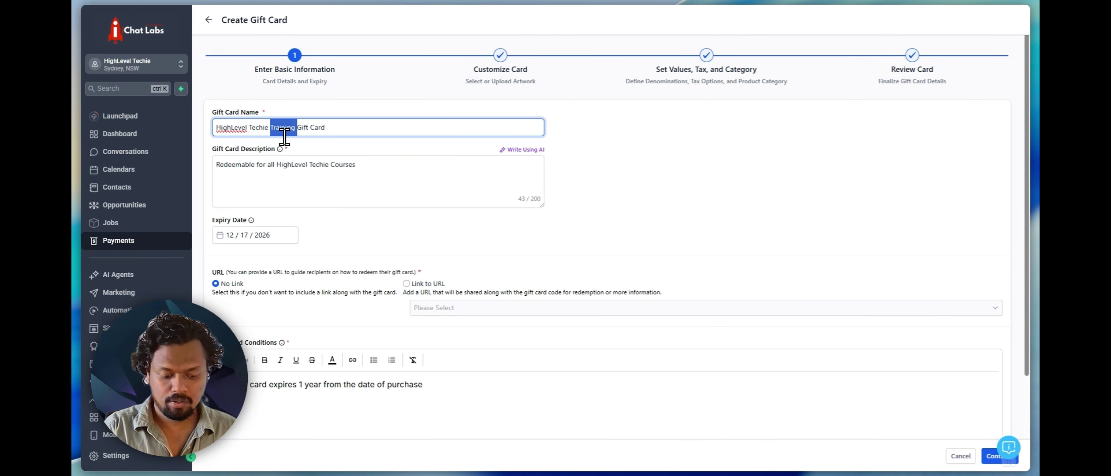
{"action": "key", "text": "BackSpace"}
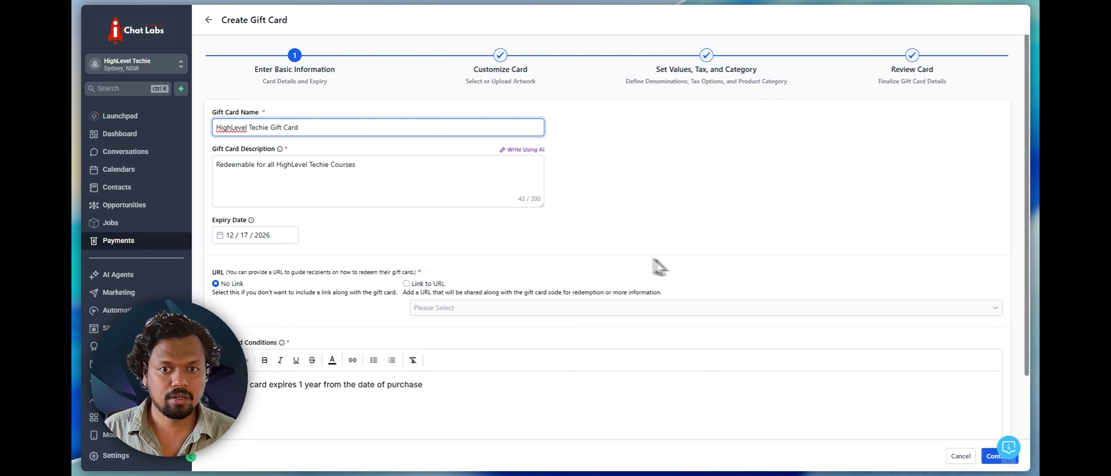
{"action": "left_click", "coordinate": [984, 459]}
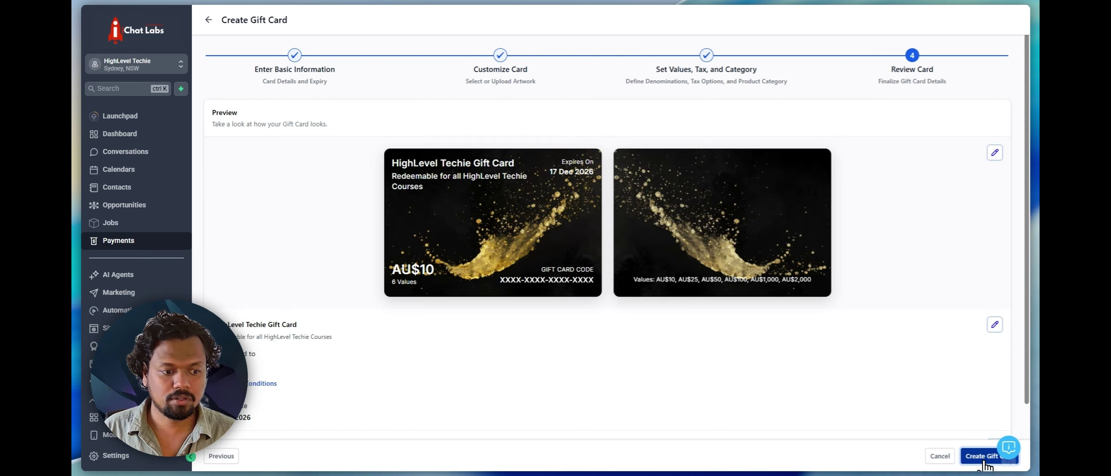
Step: Review the card preview's name, description, expiry date and denominations, along with the quantity, tax and category details
{"action": "left_click_drag", "start_coordinate": [399, 164], "coordinate": [524, 162]}
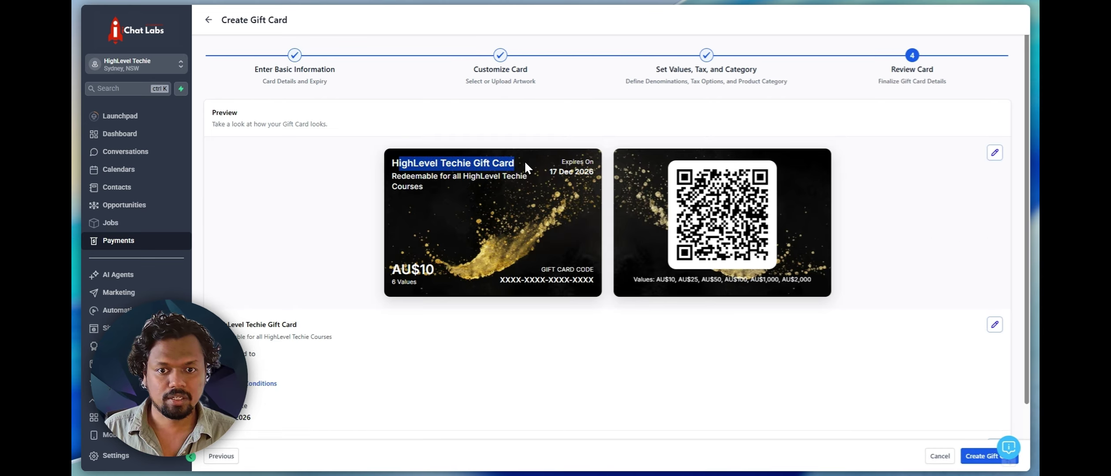
{"action": "left_click", "coordinate": [419, 178]}
{"action": "left_click_drag", "start_coordinate": [404, 181], "coordinate": [441, 188]}
{"action": "left_click", "coordinate": [440, 188]}
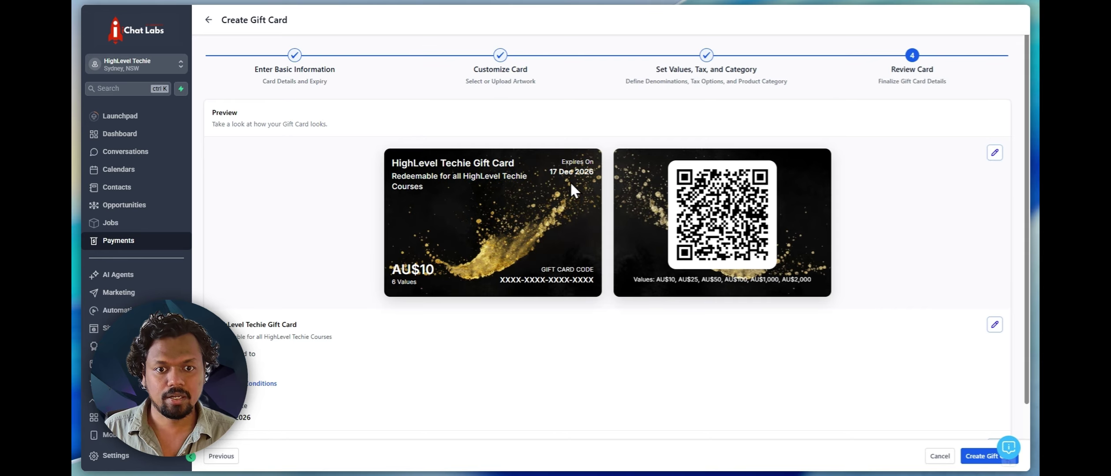
{"action": "triple_click", "coordinate": [554, 171]}
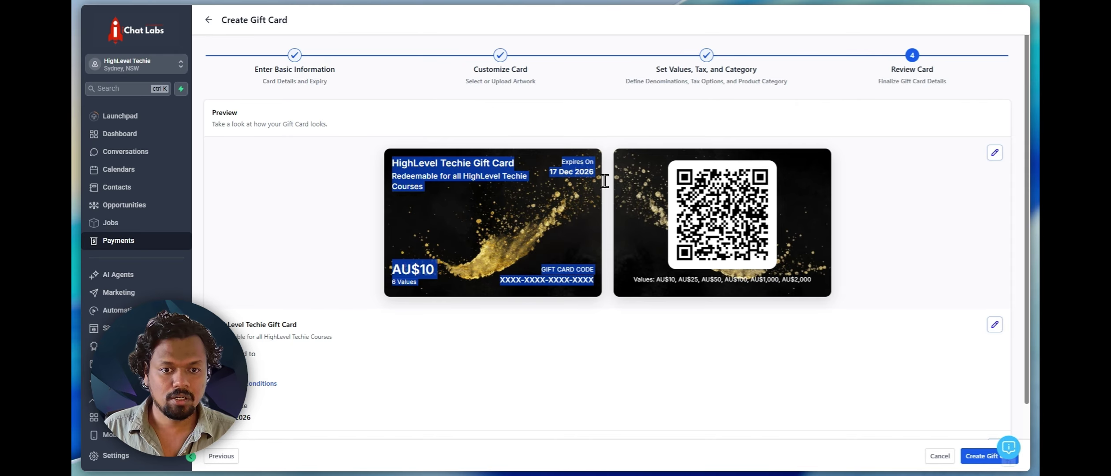
{"action": "left_click", "coordinate": [605, 181]}
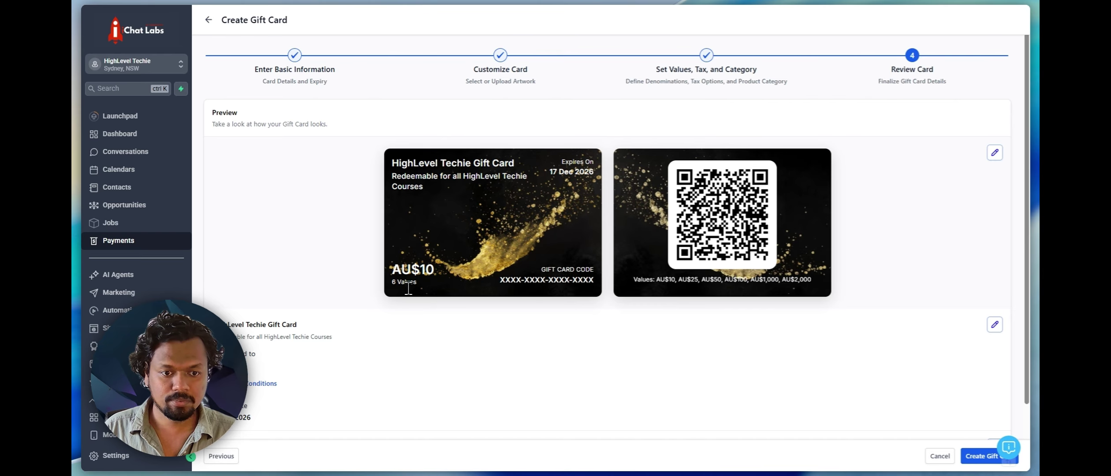
{"action": "left_click_drag", "start_coordinate": [633, 278], "coordinate": [804, 285]}
{"action": "left_click", "coordinate": [803, 283]}
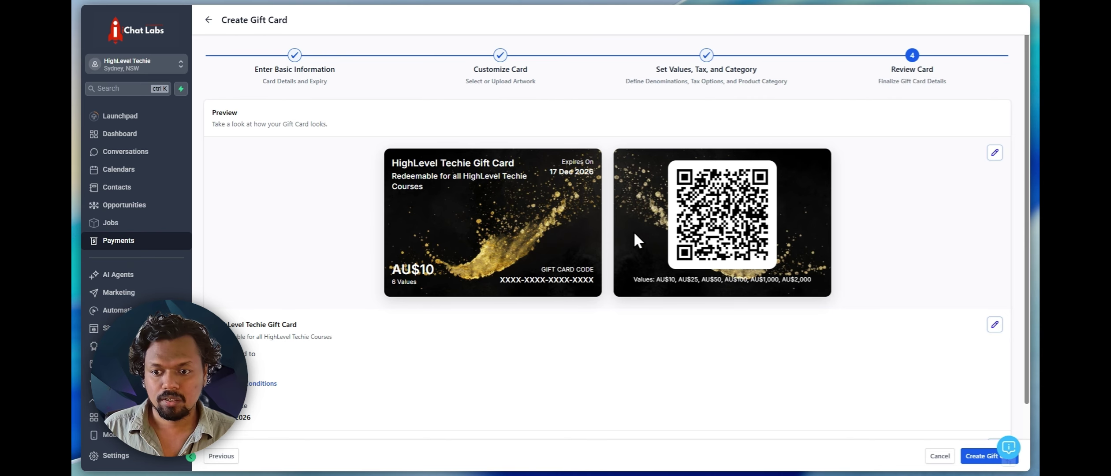
{"action": "scroll", "coordinate": [573, 248], "scroll_direction": "down", "scroll_amount": 1}
{"action": "scroll", "coordinate": [577, 249], "scroll_direction": "up", "scroll_amount": 1}
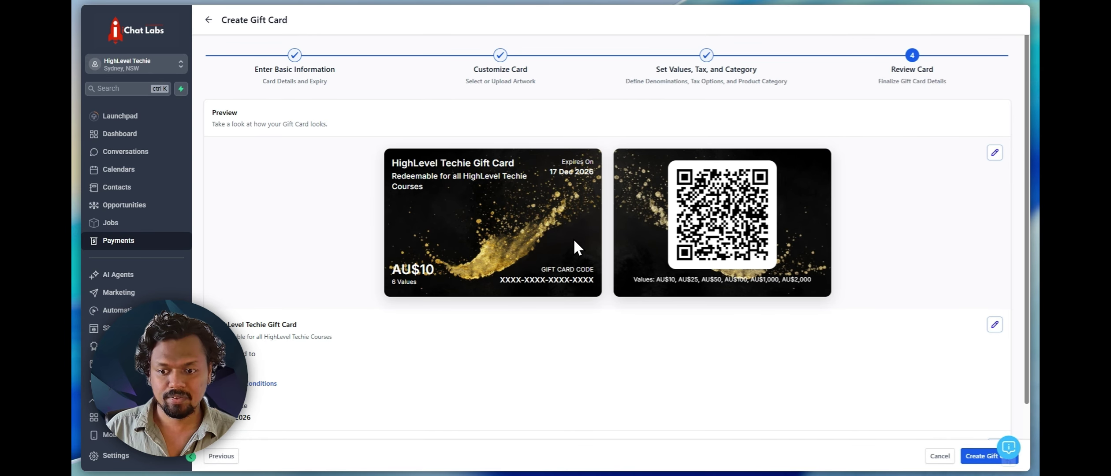
{"action": "scroll", "coordinate": [511, 229], "scroll_direction": "down", "scroll_amount": 1}
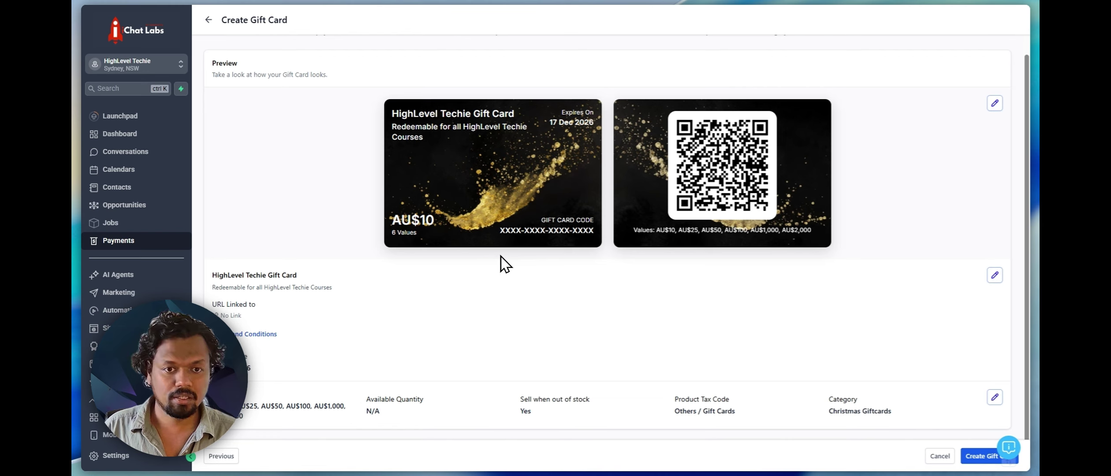
{"action": "scroll", "coordinate": [370, 275], "scroll_direction": "up", "scroll_amount": 1}
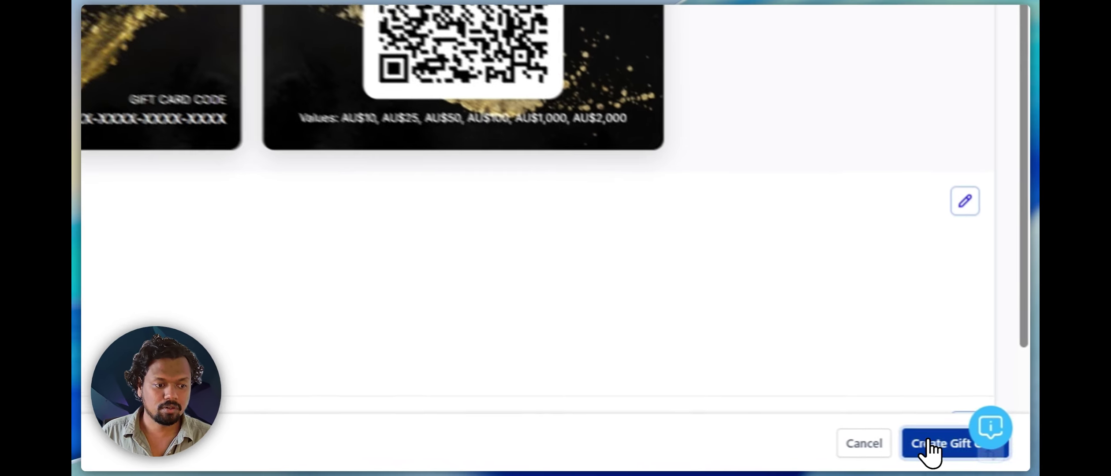
Step: Create the HighLevel Techie Gift Card and copy its Sell URL from the card's QR code sharing window
{"action": "left_click", "coordinate": [980, 456]}
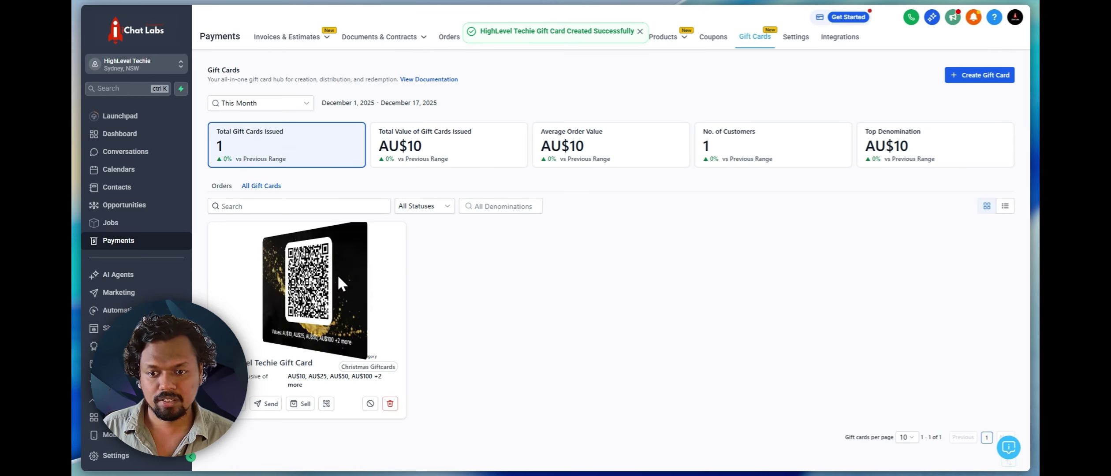
{"action": "mouse_move", "coordinate": [242, 302]}
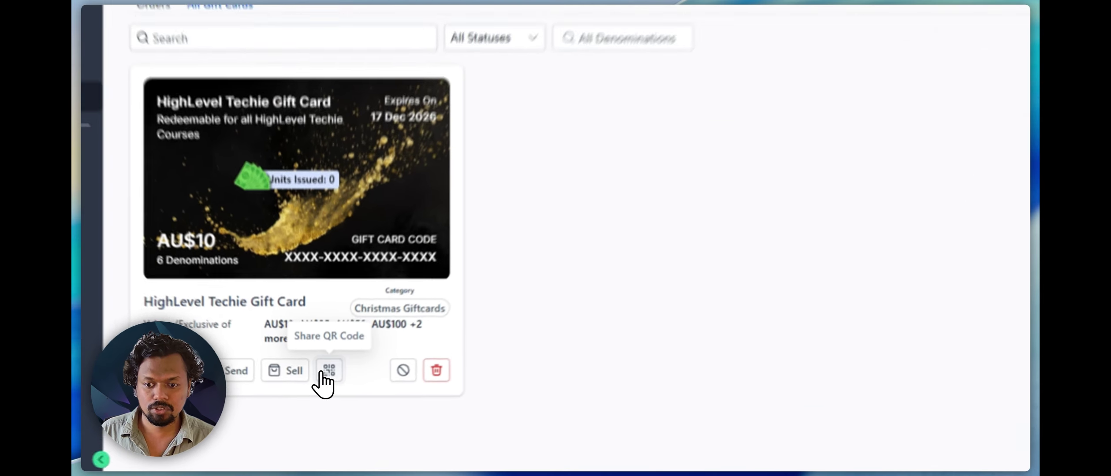
{"action": "left_click", "coordinate": [323, 375]}
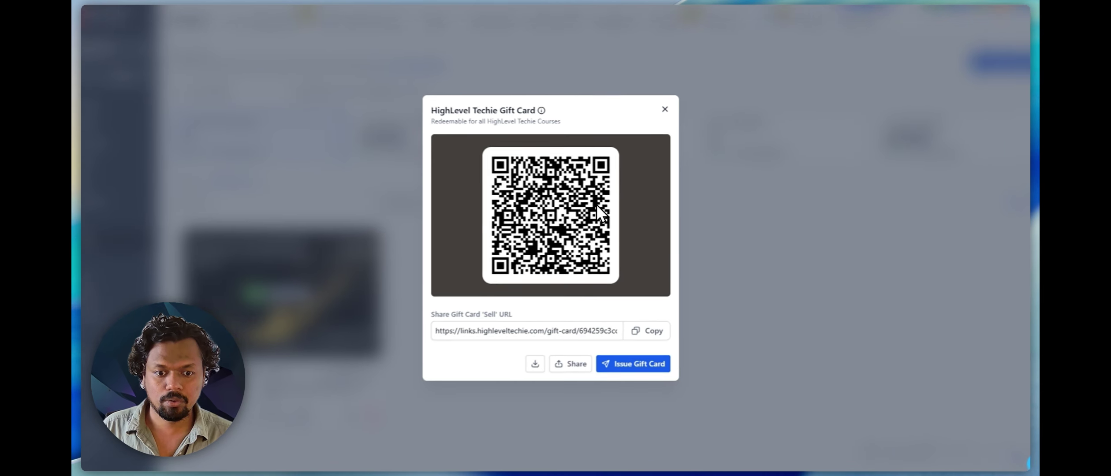
{"action": "left_click", "coordinate": [586, 335]}
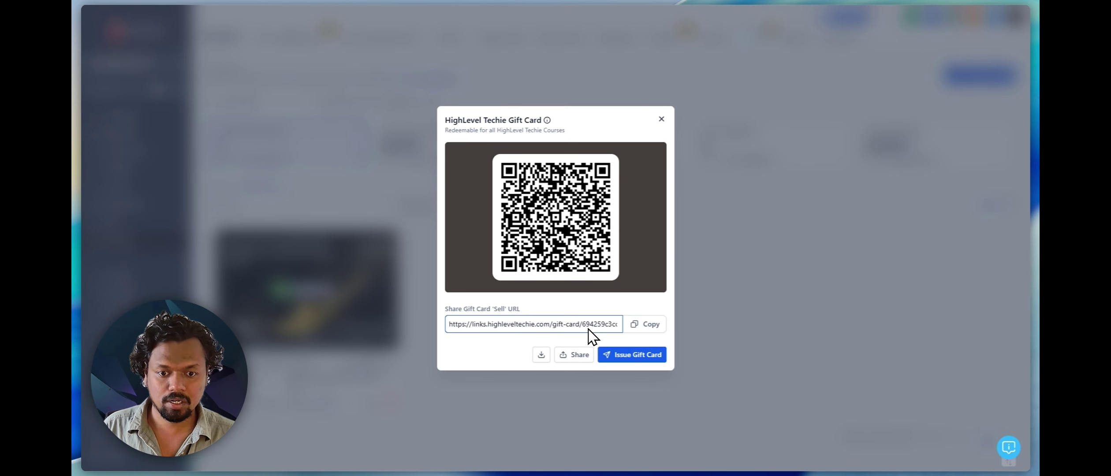
{"action": "left_click", "coordinate": [648, 325]}
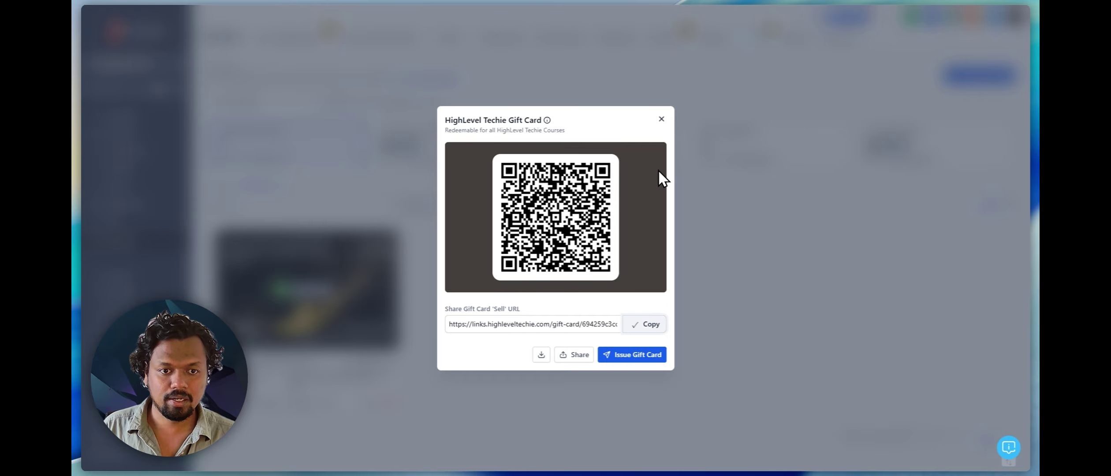
{"action": "left_click", "coordinate": [661, 119]}
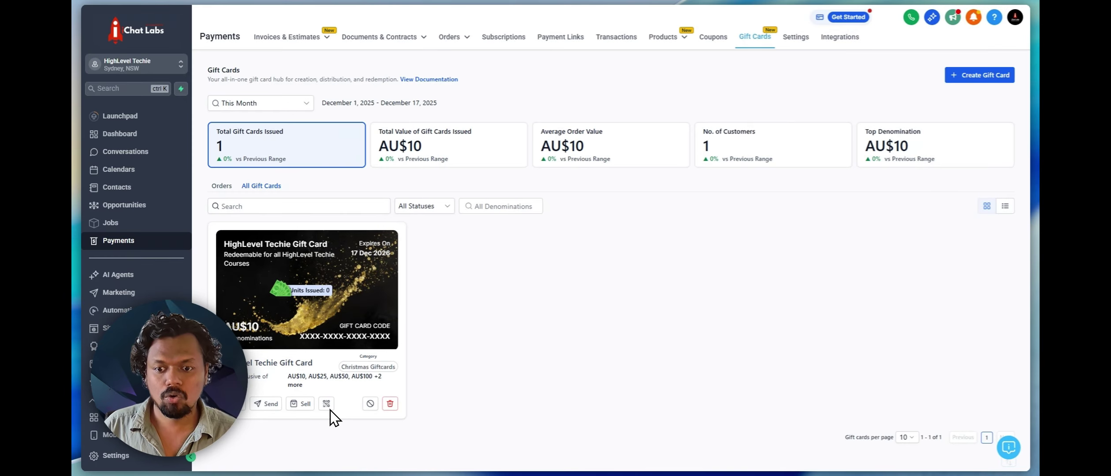
Step: Open the gift card's sell checkout and preview the card with the AU$10.00 and AU$2,000.00 values, including its gift card code area
{"action": "left_click", "coordinate": [295, 410]}
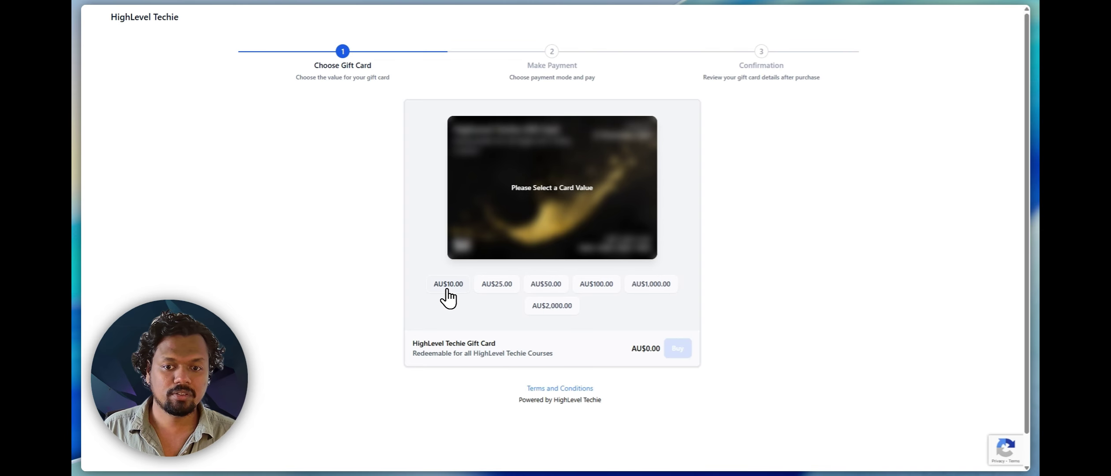
{"action": "left_click", "coordinate": [448, 286]}
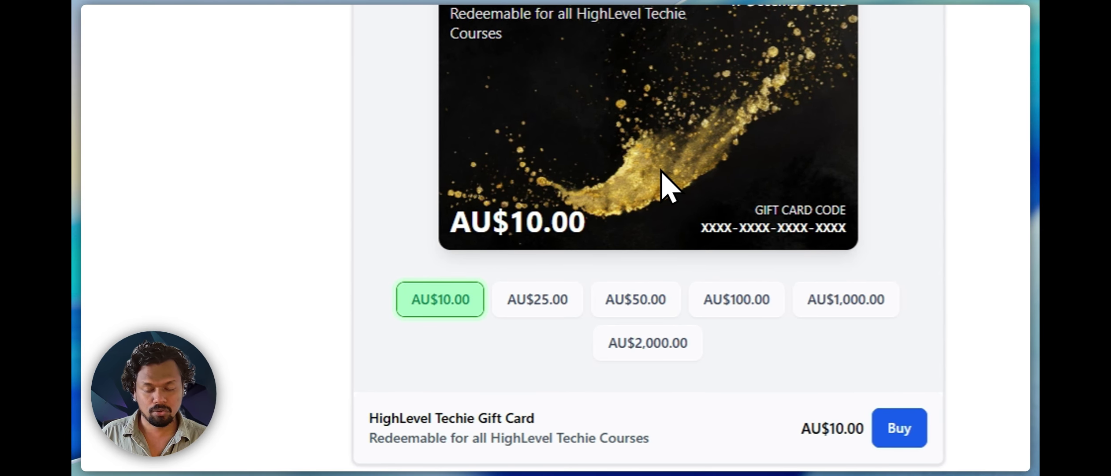
{"action": "left_click", "coordinate": [651, 349]}
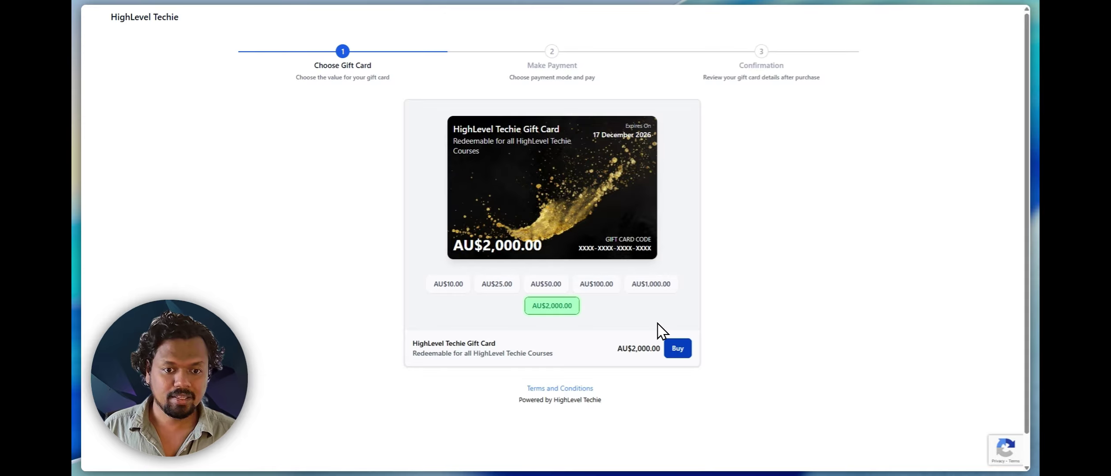
{"action": "left_click_drag", "start_coordinate": [578, 248], "coordinate": [457, 230]}
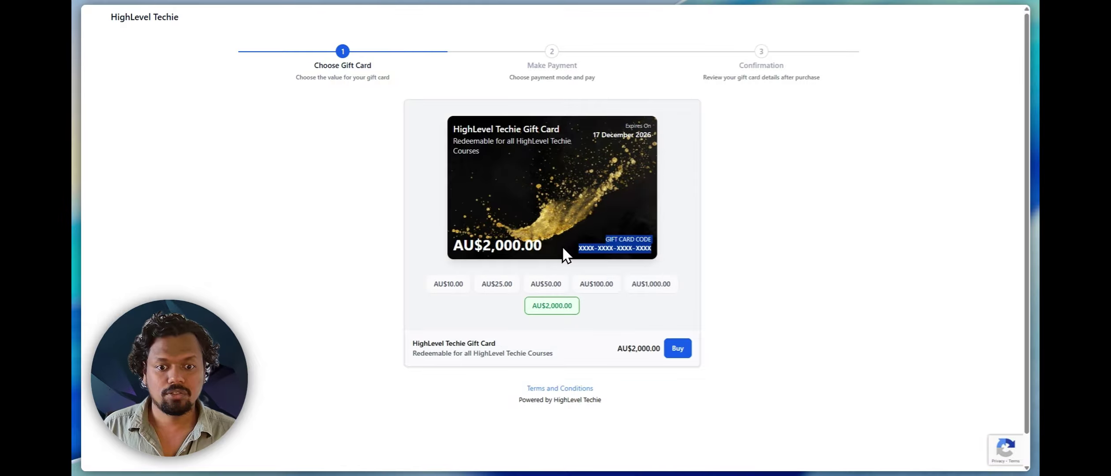
{"action": "left_click", "coordinate": [565, 249]}
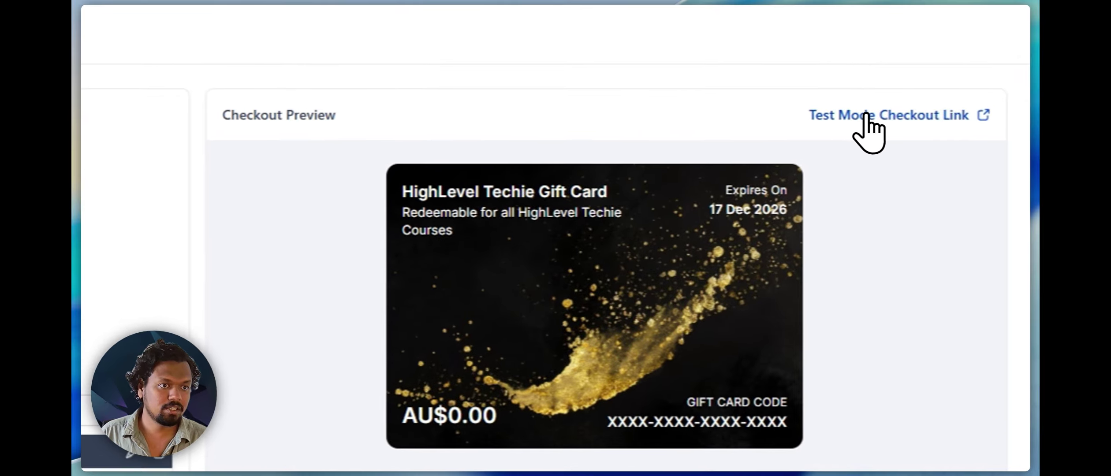
Step: Open the test mode checkout for the gift card, choose the AU$10.00 value and proceed to payment
{"action": "left_click", "coordinate": [866, 116]}
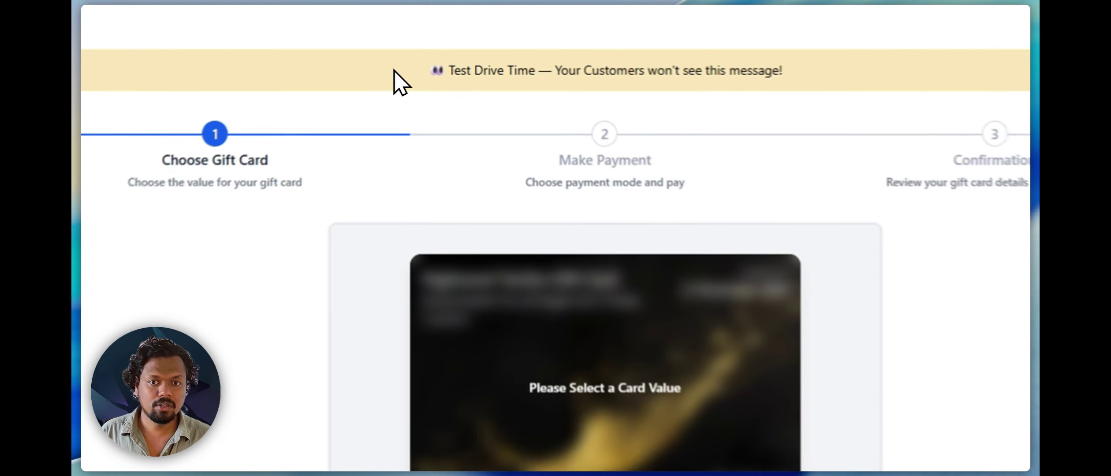
{"action": "left_click_drag", "start_coordinate": [436, 46], "coordinate": [651, 54]}
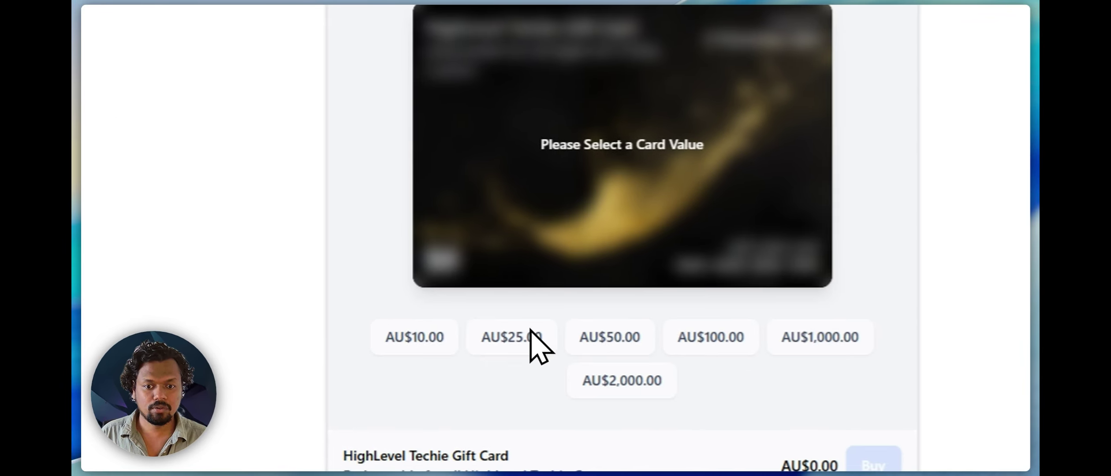
{"action": "left_click", "coordinate": [416, 348]}
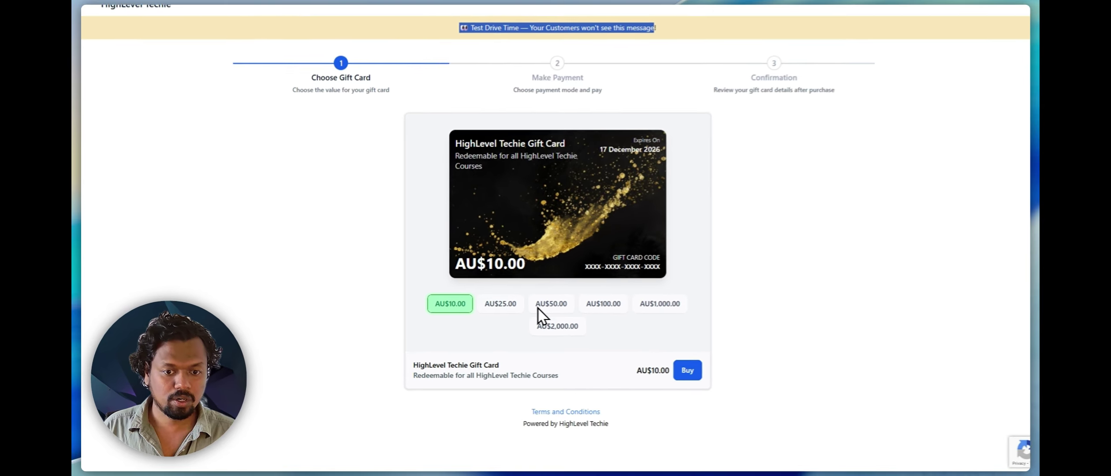
{"action": "left_click", "coordinate": [674, 371]}
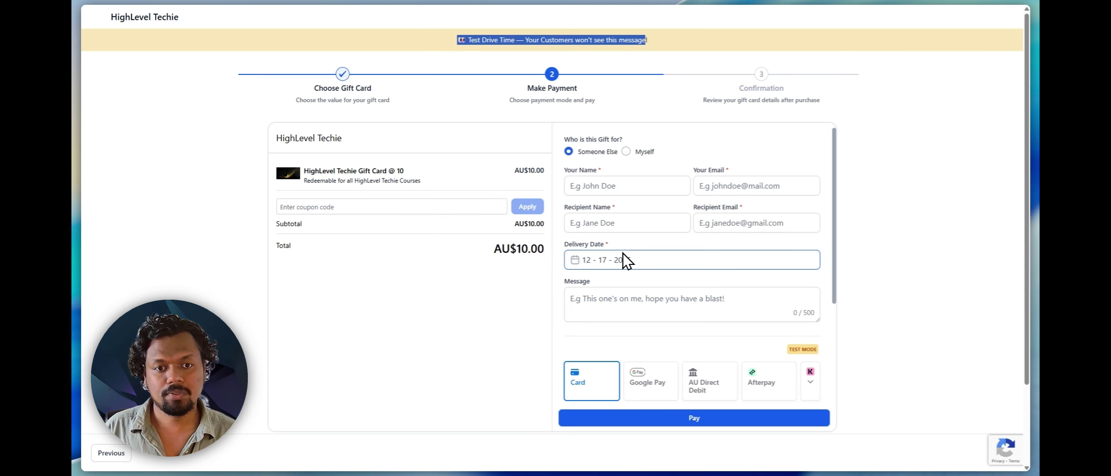
Step: Compare the name, email and recipient fields of the payment form for a gift to Someone Else and to Myself
{"action": "left_click", "coordinate": [598, 152]}
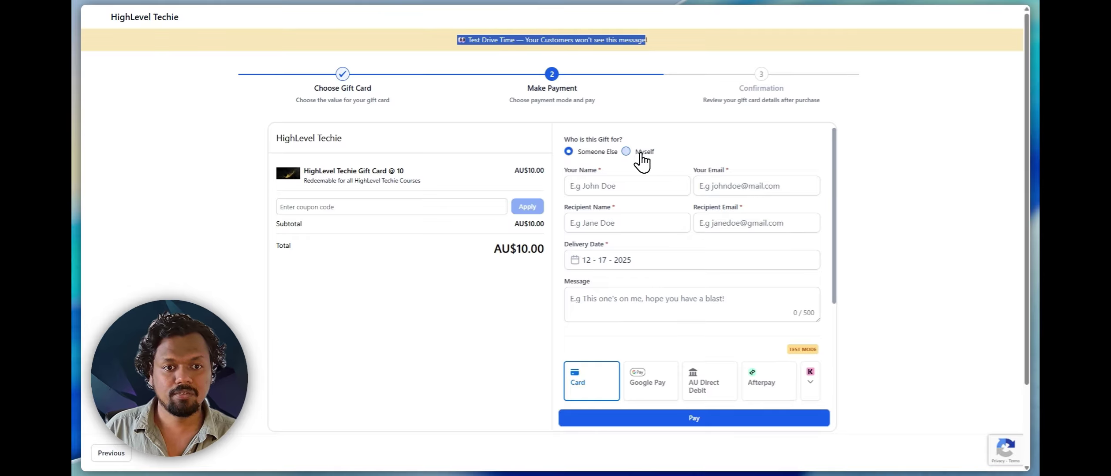
{"action": "left_click", "coordinate": [635, 154]}
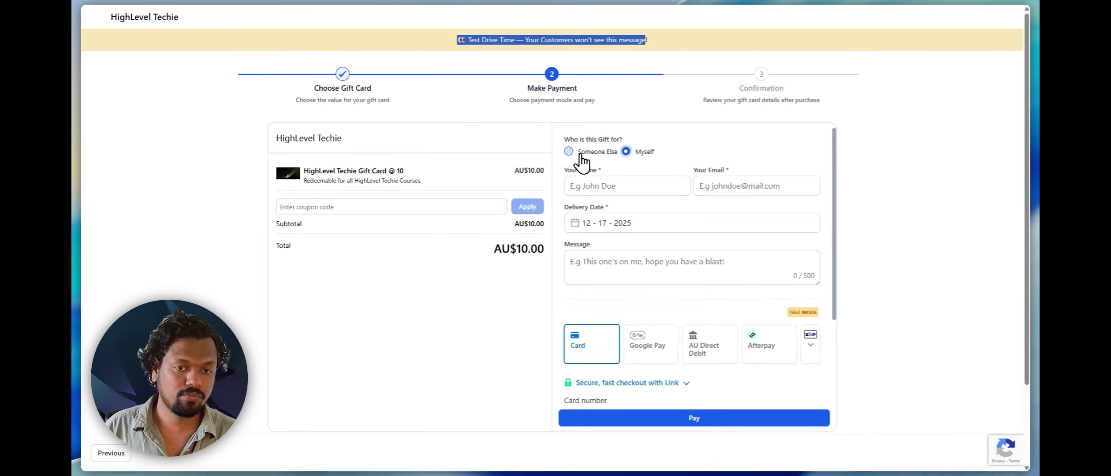
{"action": "left_click", "coordinate": [580, 155]}
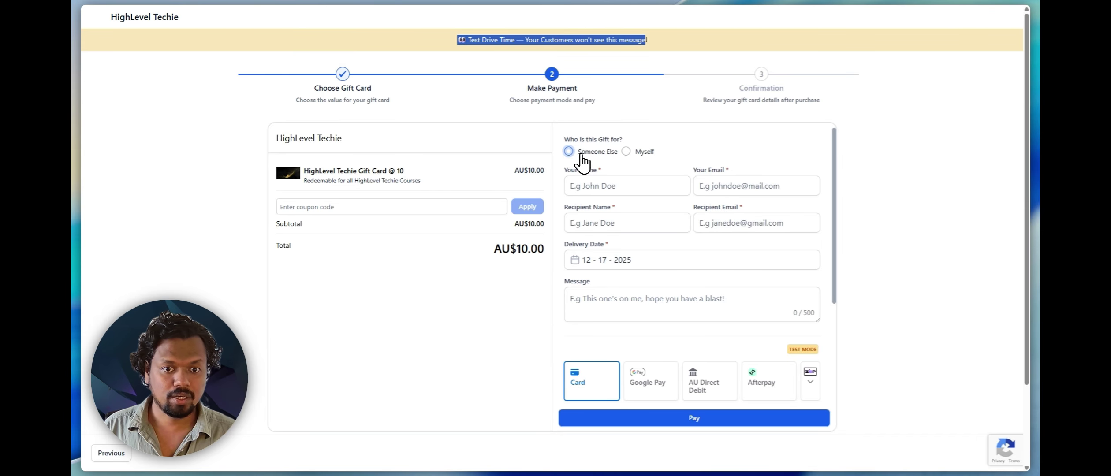
{"action": "left_click", "coordinate": [582, 154]}
{"action": "left_click", "coordinate": [598, 188]}
{"action": "left_click", "coordinate": [596, 154]}
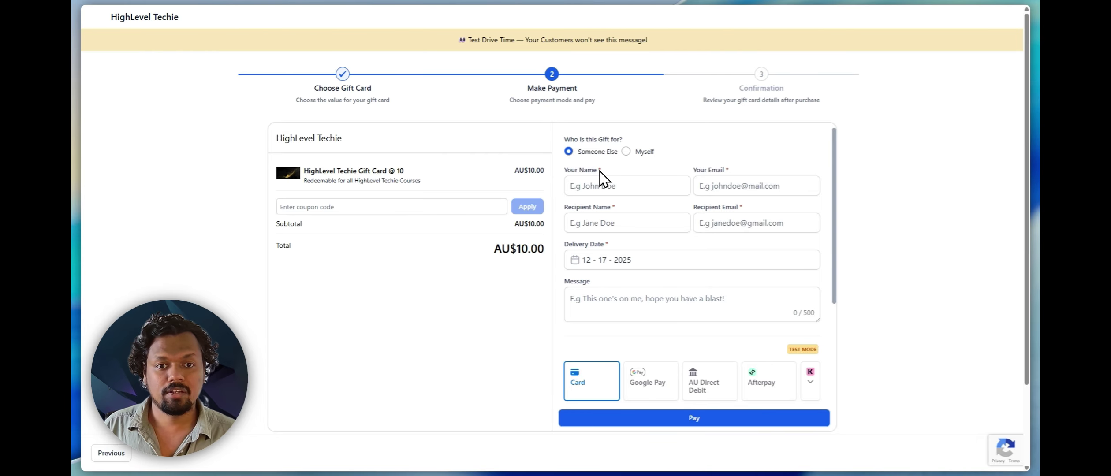
{"action": "left_click", "coordinate": [626, 152]}
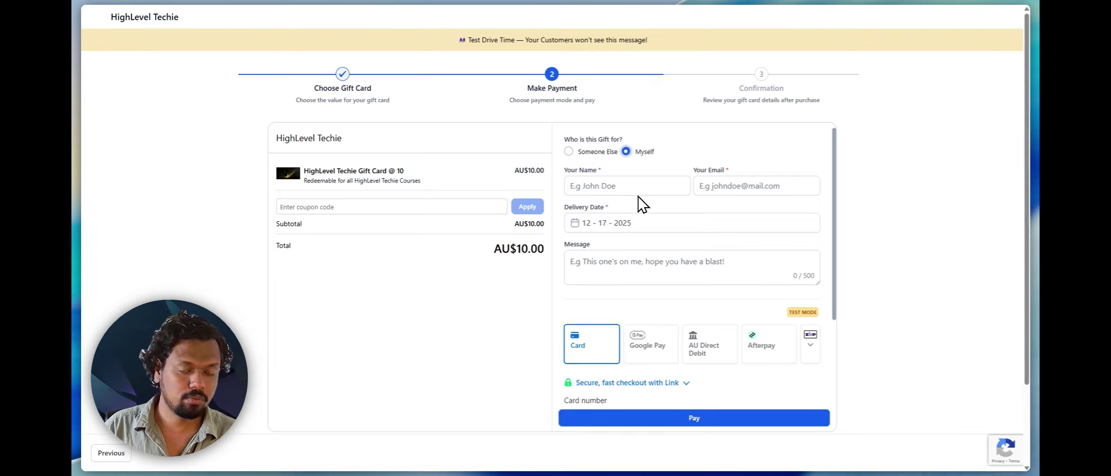
{"action": "left_click", "coordinate": [635, 194]}
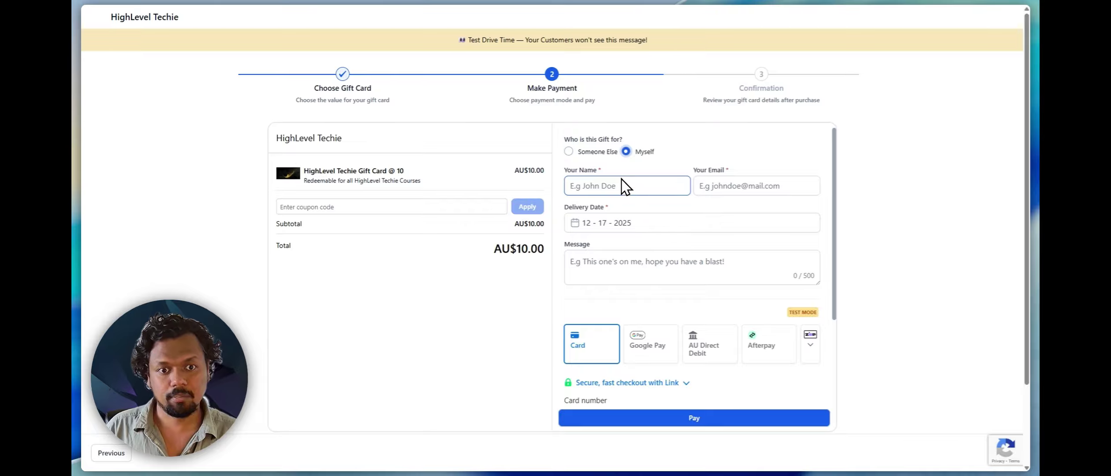
{"action": "left_click", "coordinate": [588, 152]}
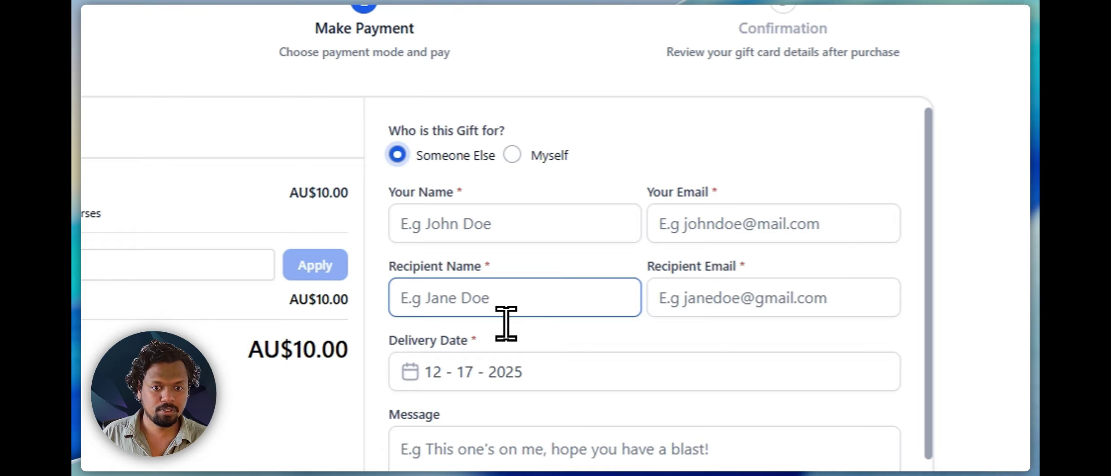
{"action": "left_click", "coordinate": [474, 313]}
{"action": "left_click", "coordinate": [699, 308]}
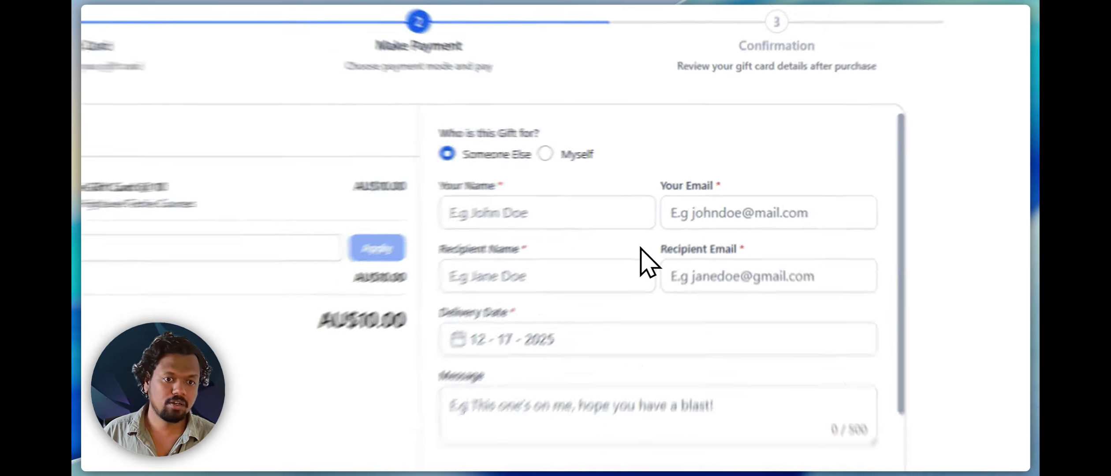
{"action": "left_click", "coordinate": [687, 277]}
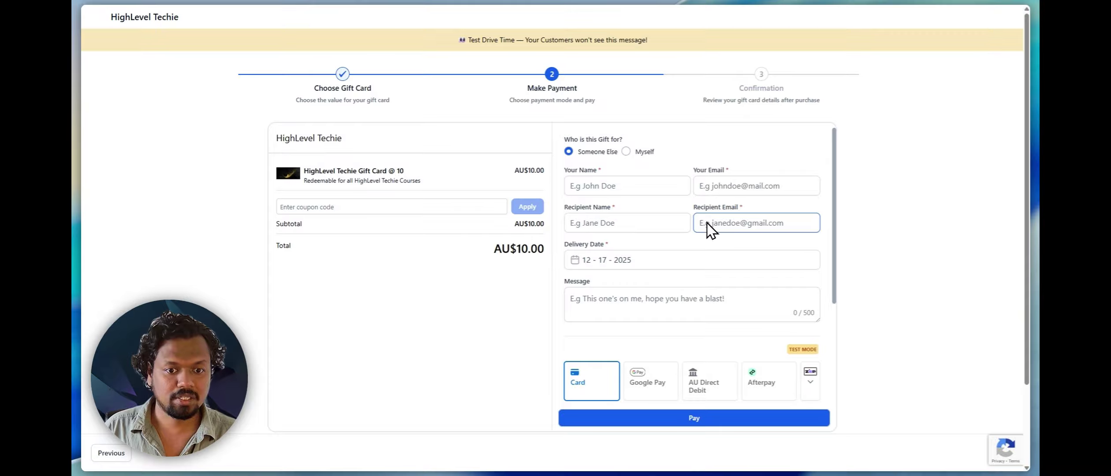
Step: Set the gift as being for Myself with a delivery date of 12-31-2025
{"action": "left_click", "coordinate": [626, 152]}
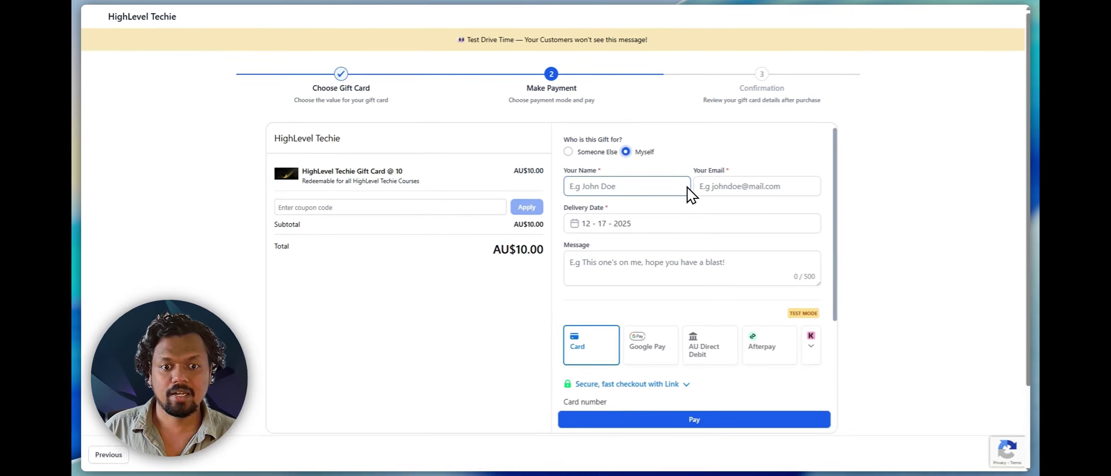
{"action": "left_click", "coordinate": [615, 226]}
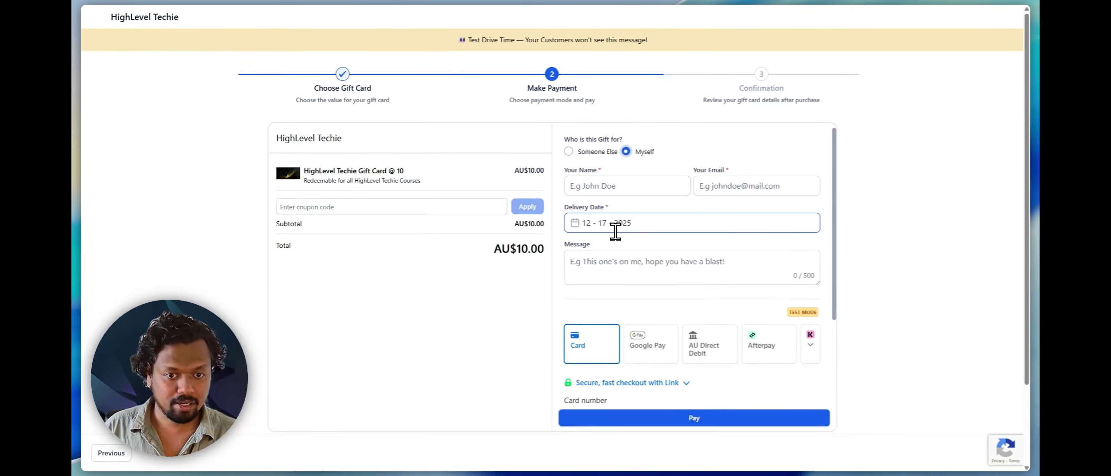
{"action": "left_click", "coordinate": [615, 232]}
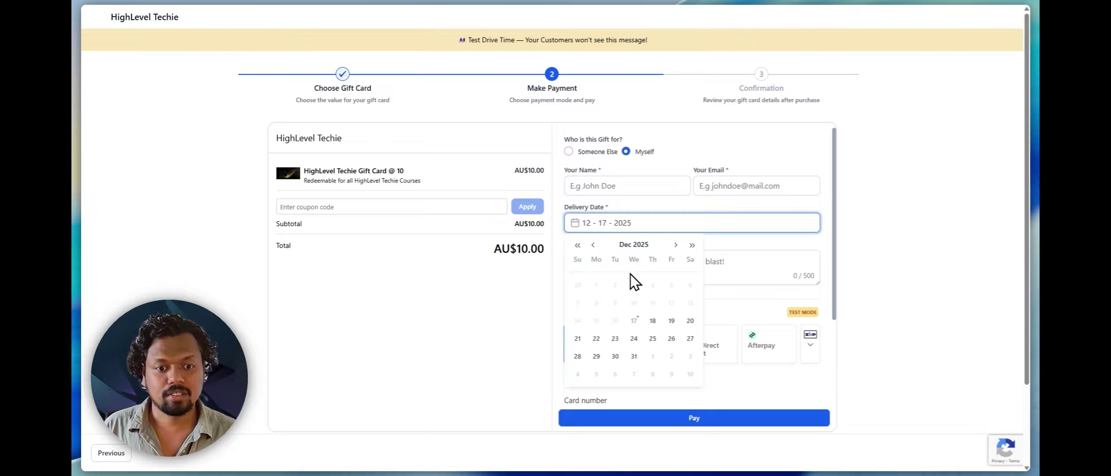
{"action": "left_click", "coordinate": [633, 357]}
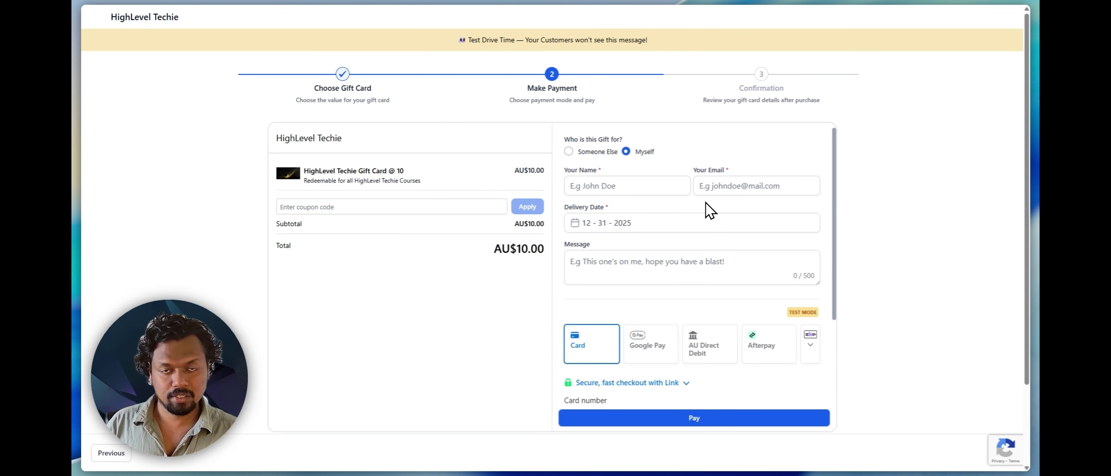
Step: Fill in the buyer's name and email, and enter the gift message "Here is a gift for you"
{"action": "left_click", "coordinate": [683, 257]}
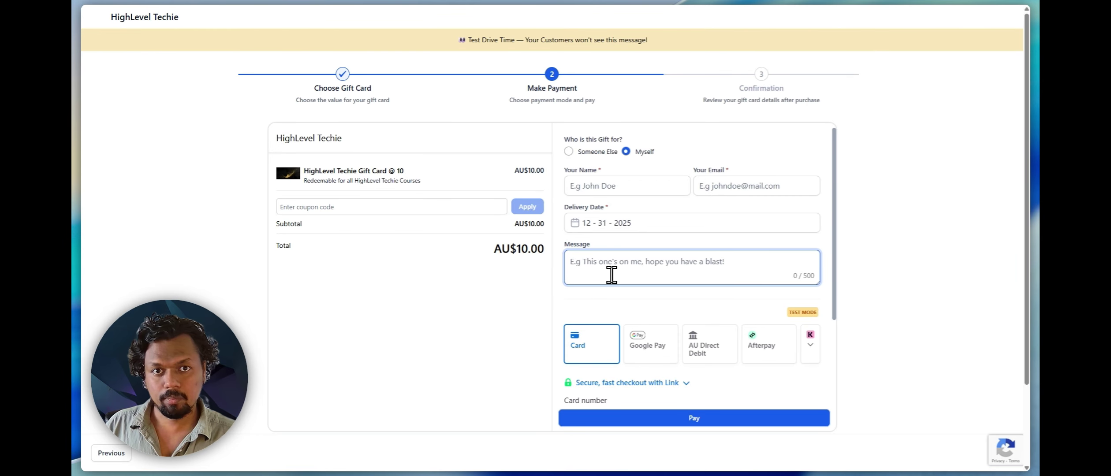
{"action": "left_click", "coordinate": [593, 185]}
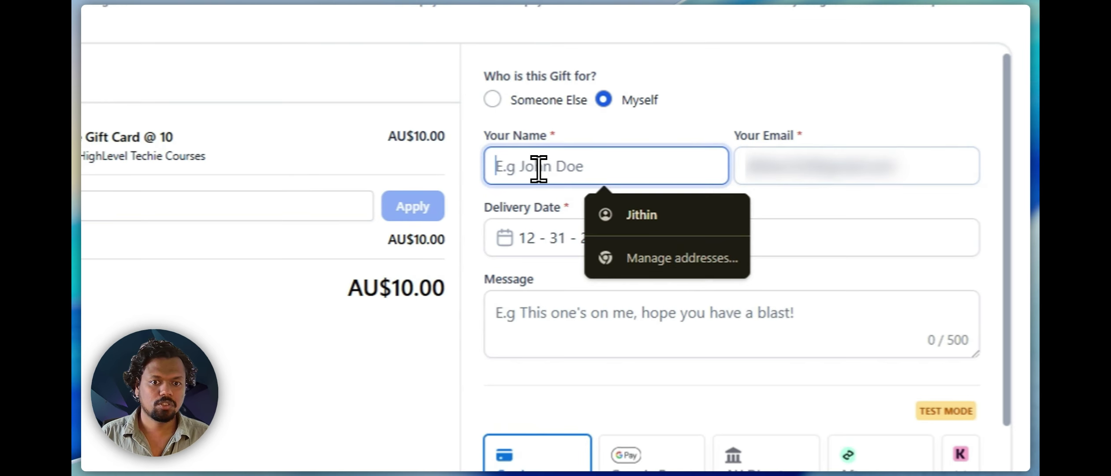
{"action": "left_click", "coordinate": [619, 209]}
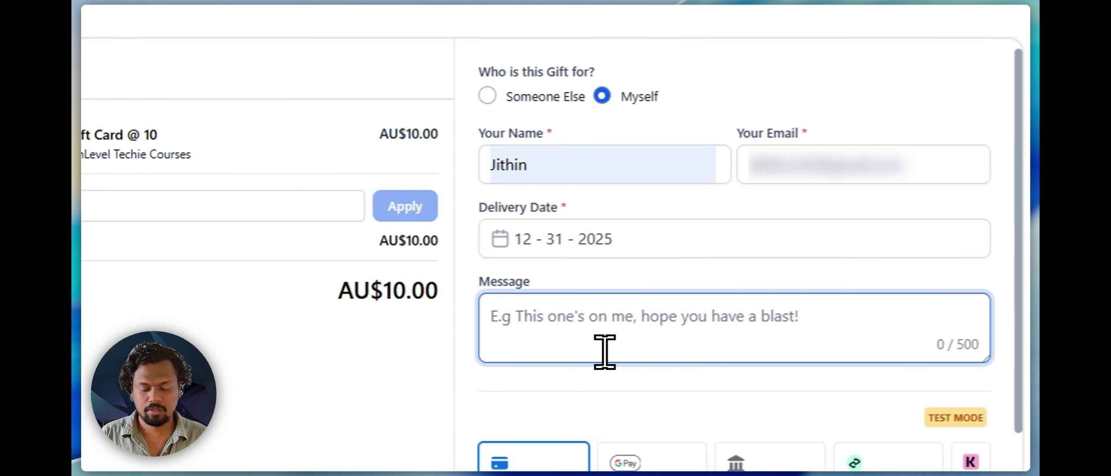
{"action": "type", "text": "Here is a gift for you"}
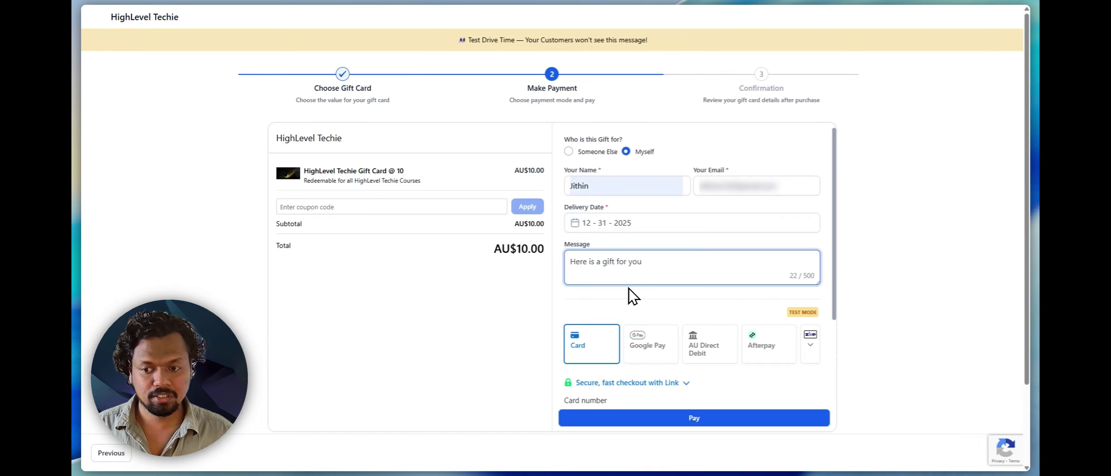
Step: Enter the test card's number, expiration date and security code for the card payment
{"action": "scroll", "coordinate": [635, 299], "scroll_direction": "down", "scroll_amount": 3}
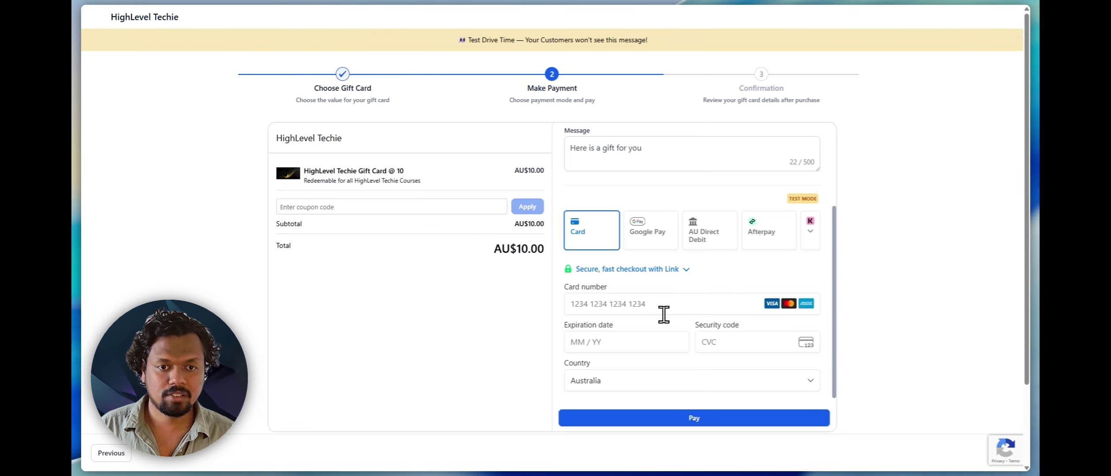
{"action": "left_click", "coordinate": [630, 292]}
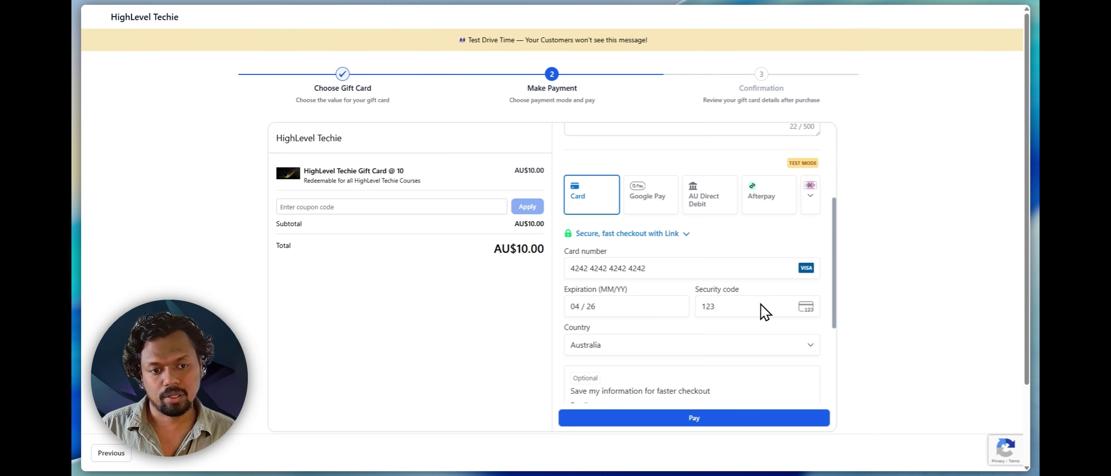
{"action": "scroll", "coordinate": [759, 310], "scroll_direction": "down", "scroll_amount": 3}
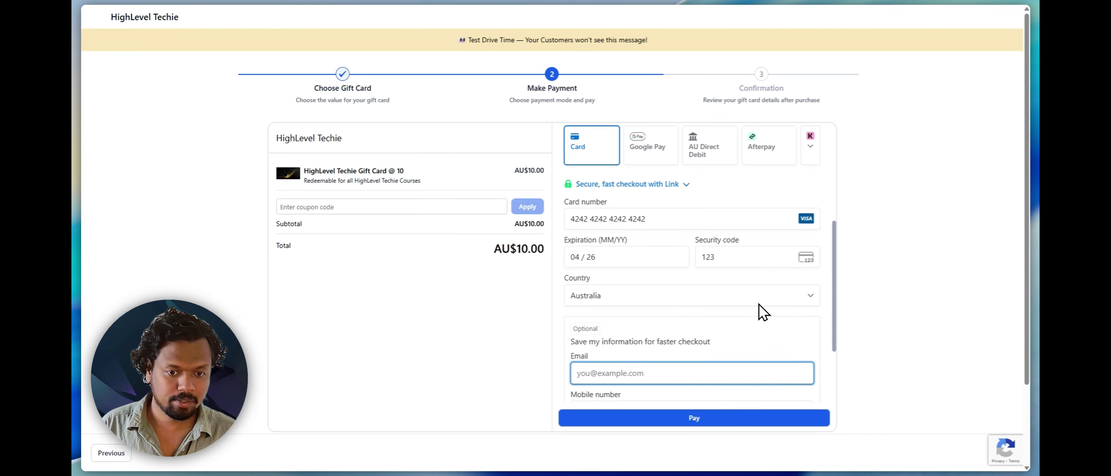
Step: Check the completed payment form and submit the AU$10 card payment for the HighLevel Techie gift card
{"action": "scroll", "coordinate": [675, 247], "scroll_direction": "down", "scroll_amount": 1}
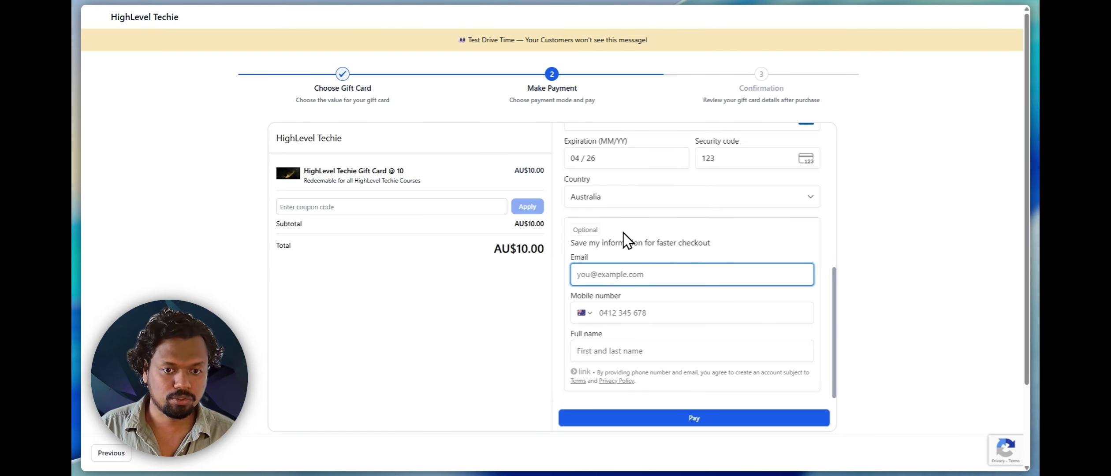
{"action": "scroll", "coordinate": [658, 269], "scroll_direction": "down", "scroll_amount": 1}
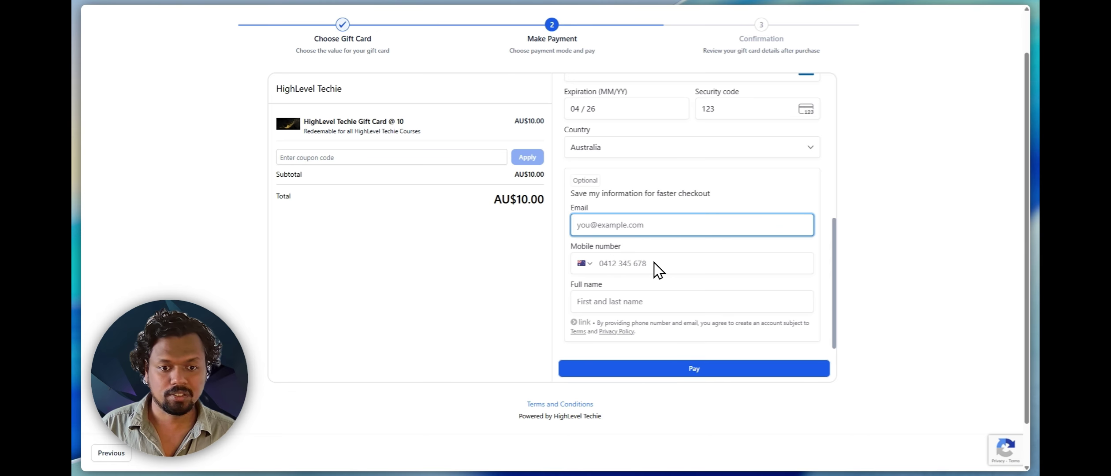
{"action": "scroll", "coordinate": [655, 263], "scroll_direction": "up", "scroll_amount": 6}
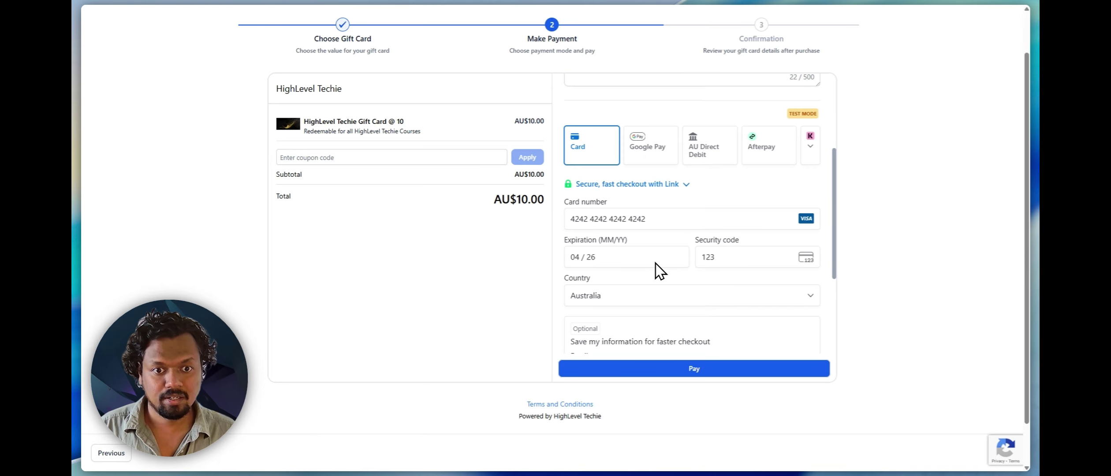
{"action": "scroll", "coordinate": [660, 270], "scroll_direction": "down", "scroll_amount": 1}
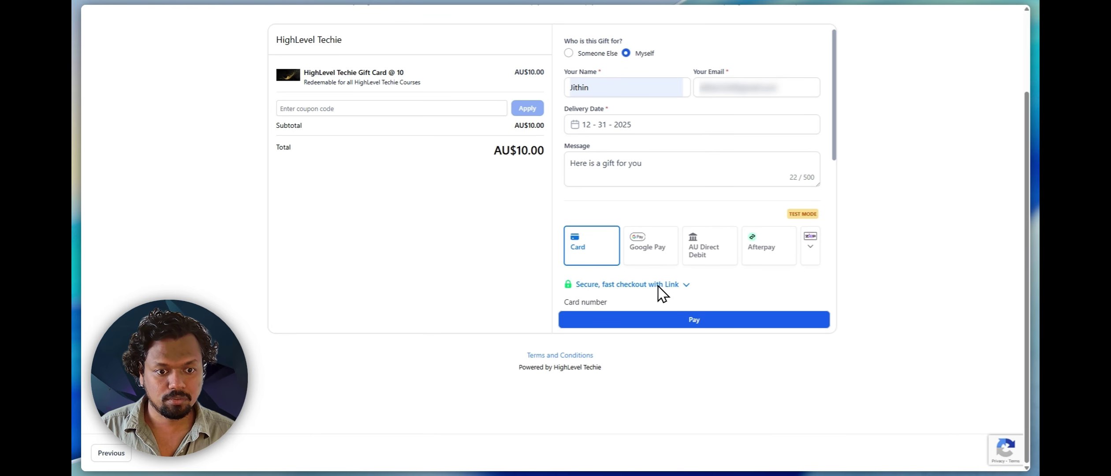
{"action": "left_click", "coordinate": [690, 324]}
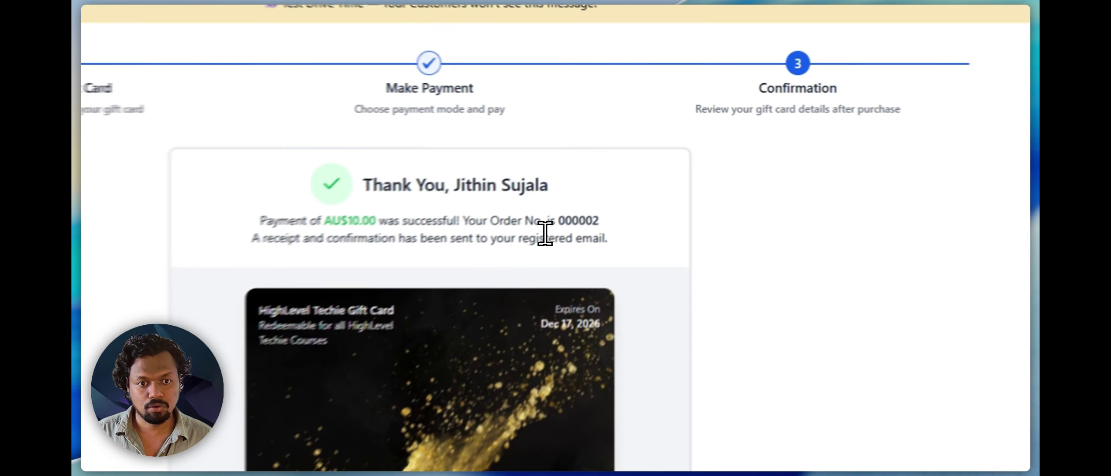
Step: Check the order number on the purchase confirmation and download the gift card
{"action": "left_click_drag", "start_coordinate": [607, 164], "coordinate": [661, 162]}
{"action": "left_click", "coordinate": [611, 234]}
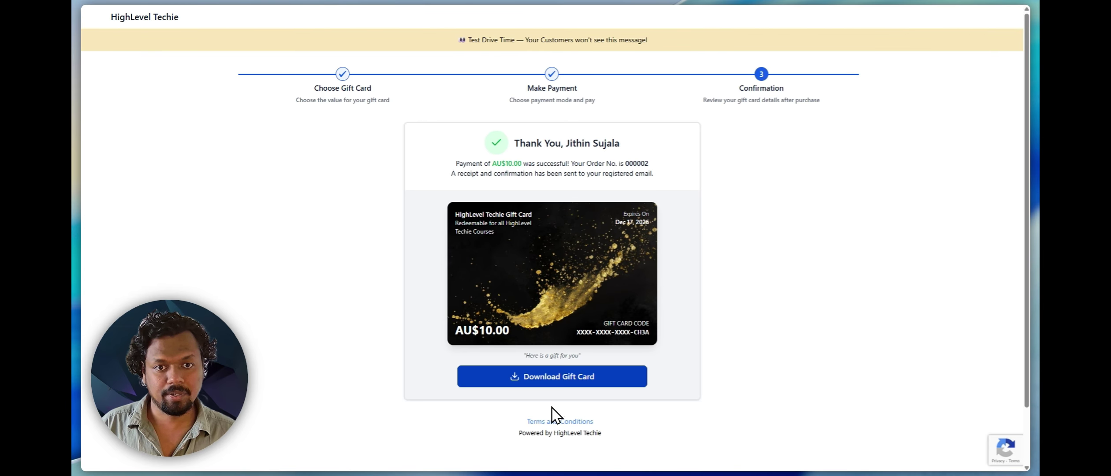
{"action": "left_click", "coordinate": [564, 376]}
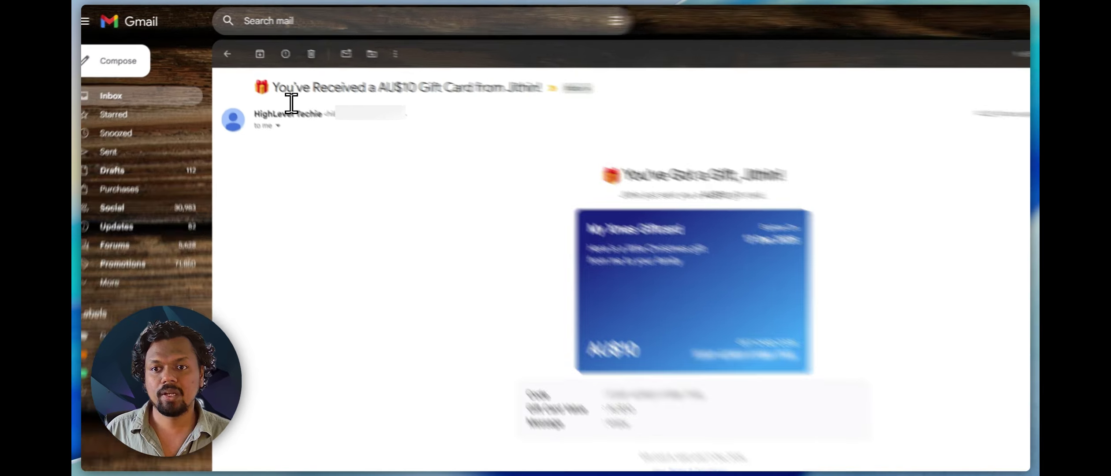
Step: Examine the received gift card email in Gmail: its subject, heading, card title and description, expiry date, code, value and message
{"action": "left_click_drag", "start_coordinate": [272, 90], "coordinate": [456, 97]}
{"action": "left_click_drag", "start_coordinate": [646, 154], "coordinate": [798, 154]}
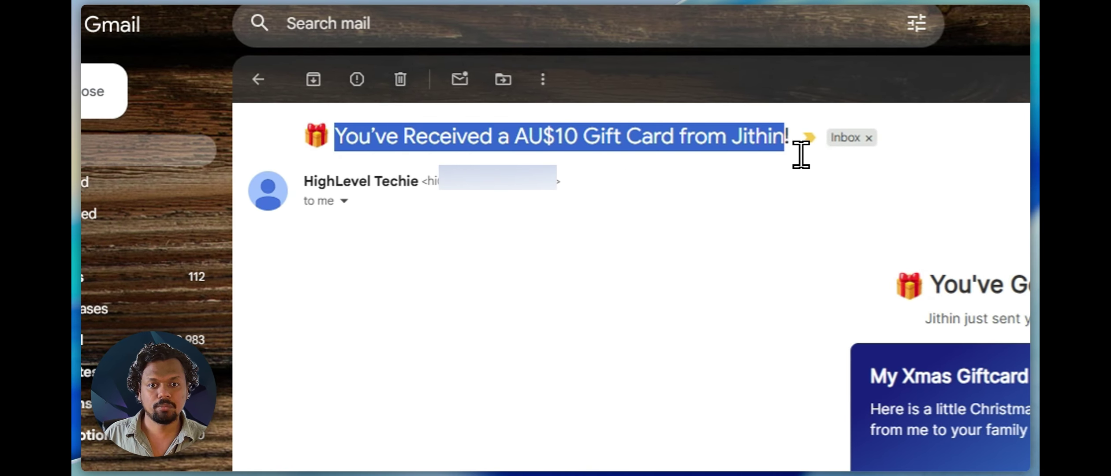
{"action": "left_click", "coordinate": [680, 335]}
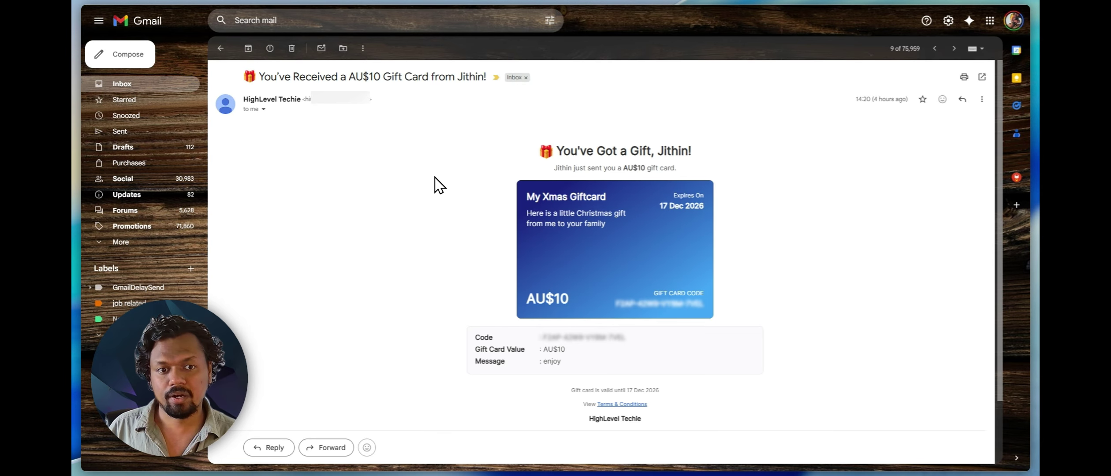
{"action": "left_click_drag", "start_coordinate": [580, 151], "coordinate": [692, 151]}
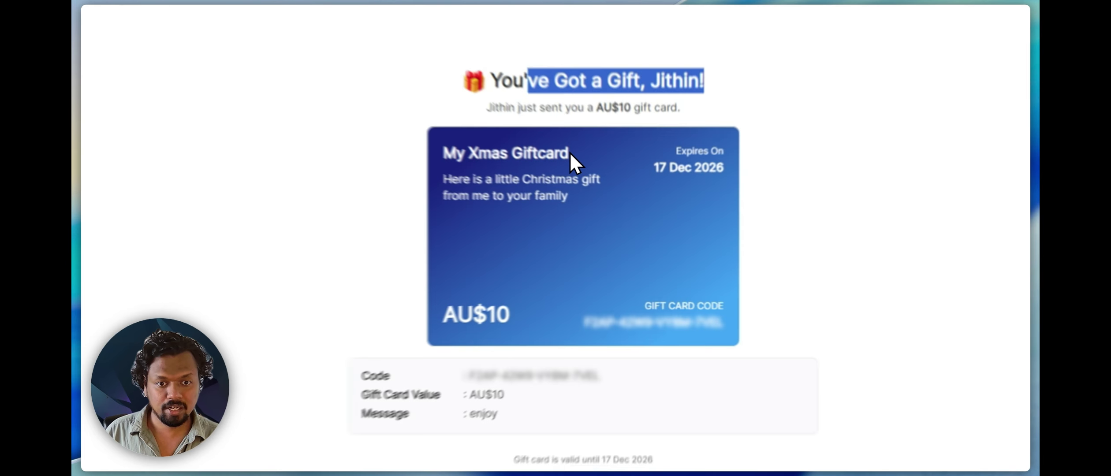
{"action": "left_click_drag", "start_coordinate": [605, 198], "coordinate": [747, 154]}
{"action": "left_click", "coordinate": [751, 155]}
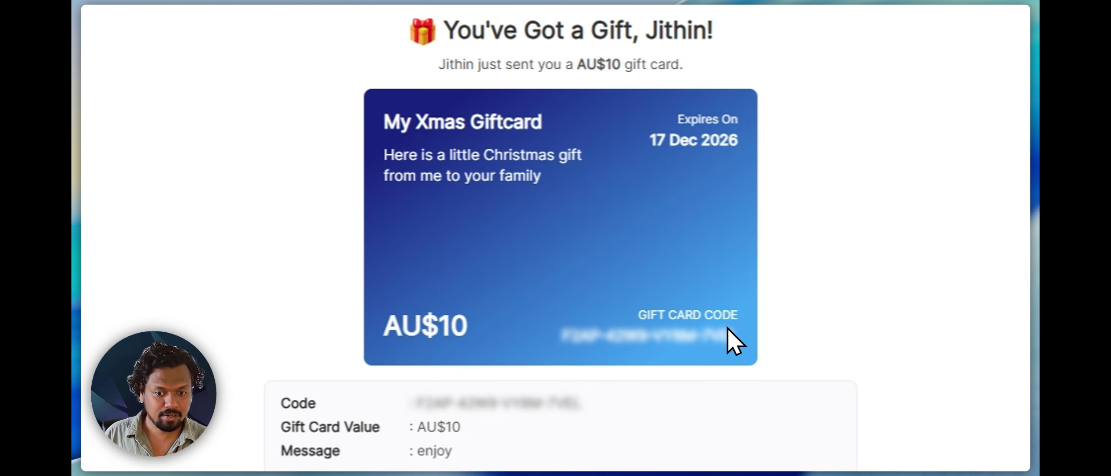
{"action": "scroll", "coordinate": [489, 290], "scroll_direction": "down", "scroll_amount": 3}
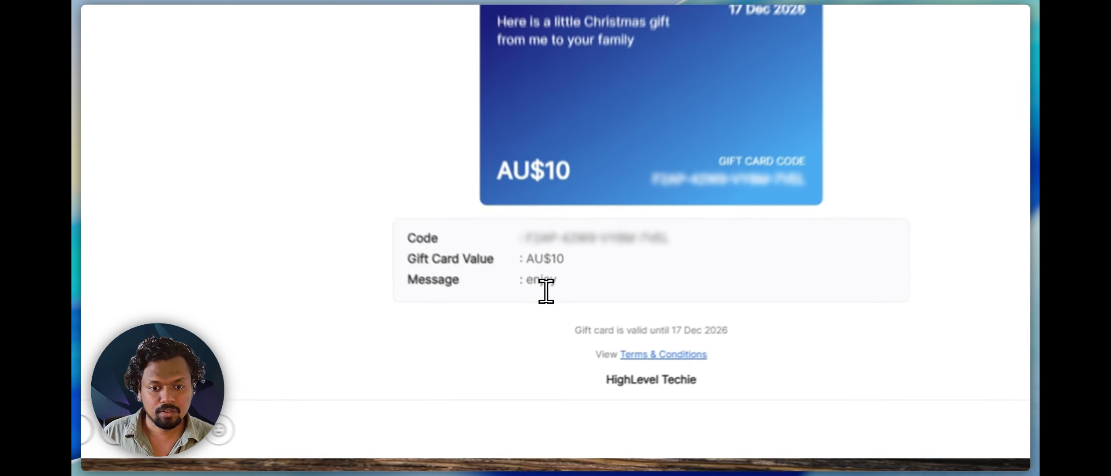
{"action": "double_click", "coordinate": [556, 362]}
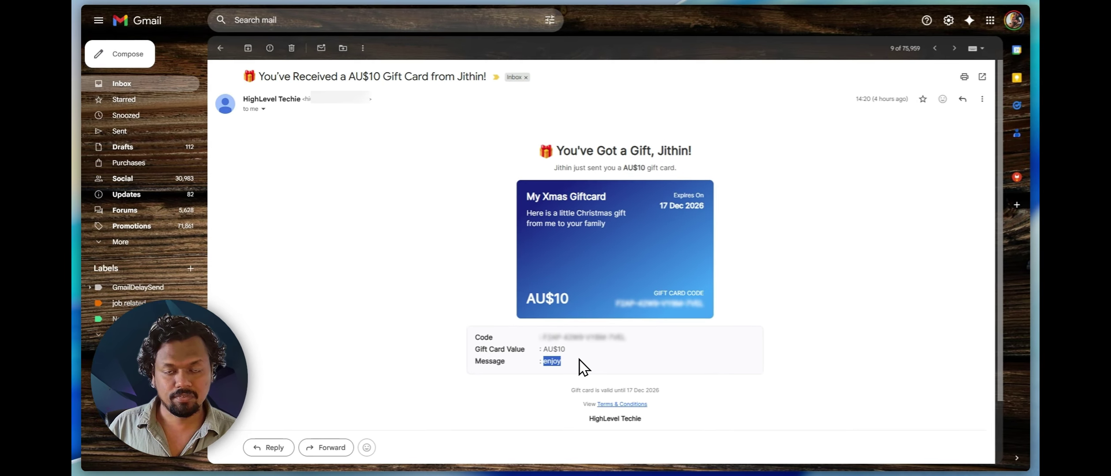
{"action": "left_click", "coordinate": [581, 366]}
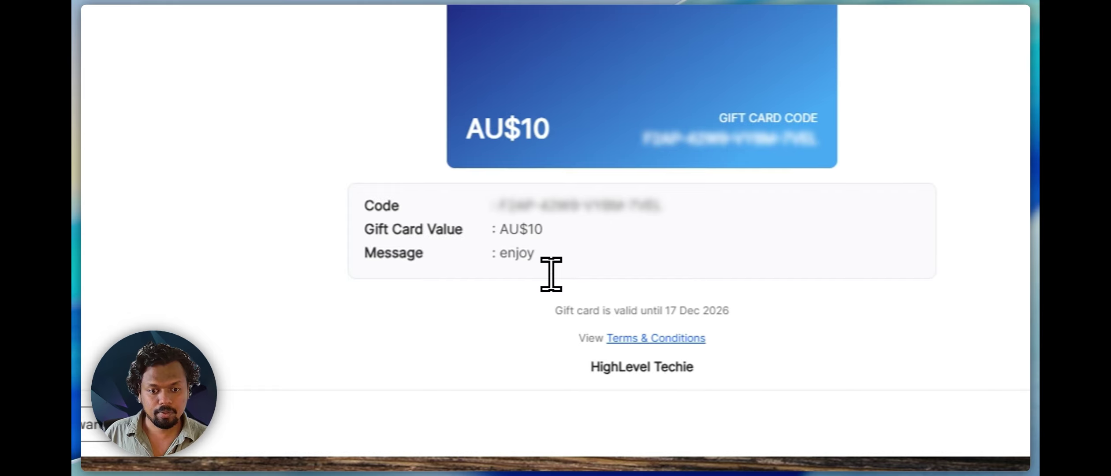
{"action": "double_click", "coordinate": [554, 253]}
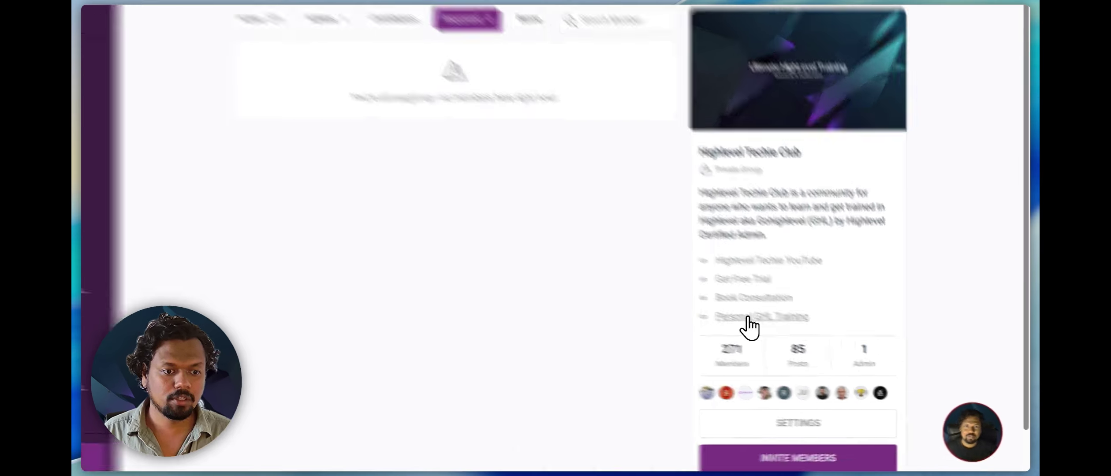
Step: Open the Personal GHL Training page from the Highlevel Techie Club community and find its Training Calendar
{"action": "left_click", "coordinate": [748, 325]}
{"action": "scroll", "coordinate": [793, 220], "scroll_direction": "down", "scroll_amount": 5}
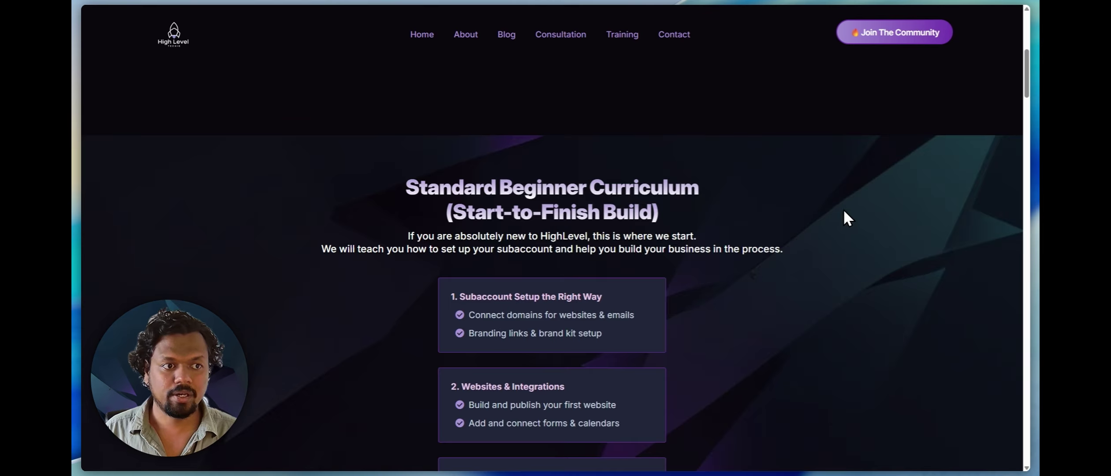
{"action": "scroll", "coordinate": [845, 211], "scroll_direction": "down", "scroll_amount": 20}
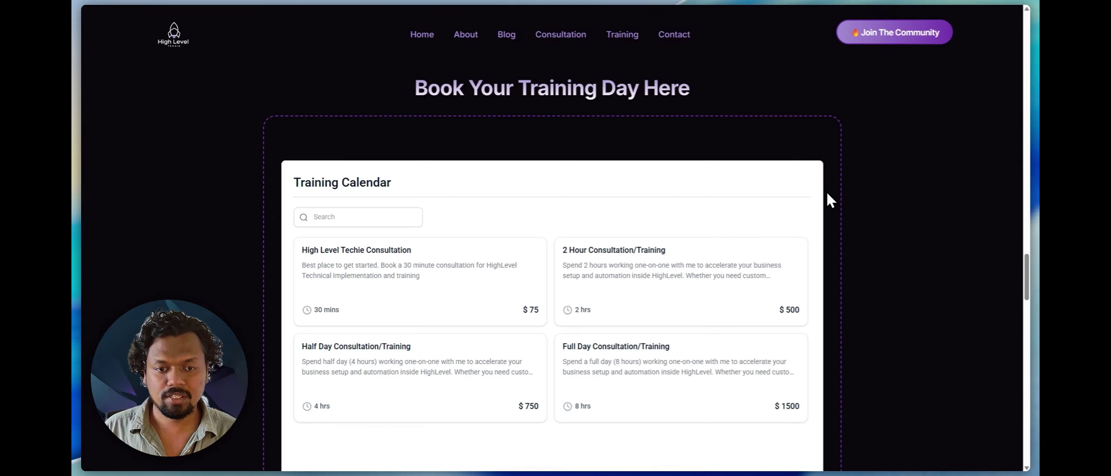
{"action": "scroll", "coordinate": [827, 194], "scroll_direction": "down", "scroll_amount": 5}
{"action": "scroll", "coordinate": [827, 194], "scroll_direction": "up", "scroll_amount": 3}
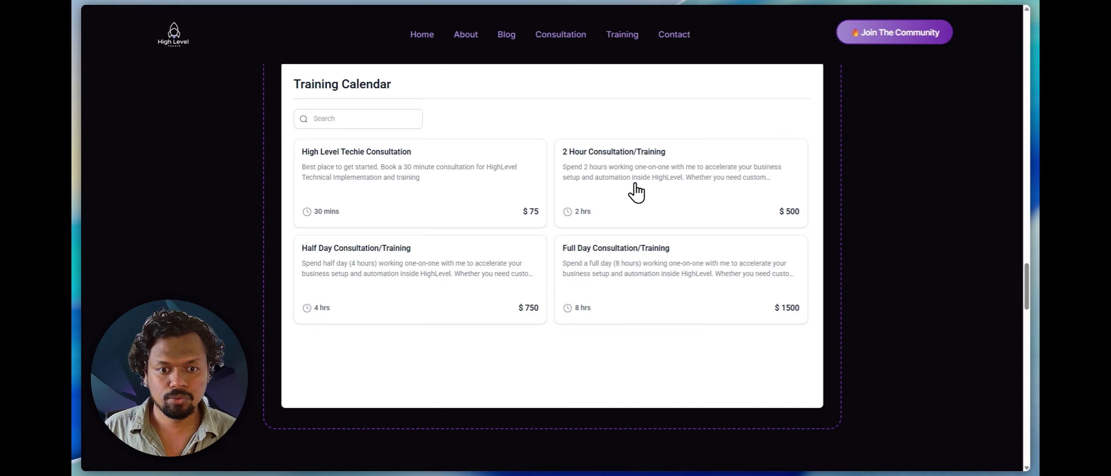
Step: Choose the Full Day Consultation/Training and select the 08:00 AM slot on Monday, December 22, 2025
{"action": "left_click", "coordinate": [623, 243]}
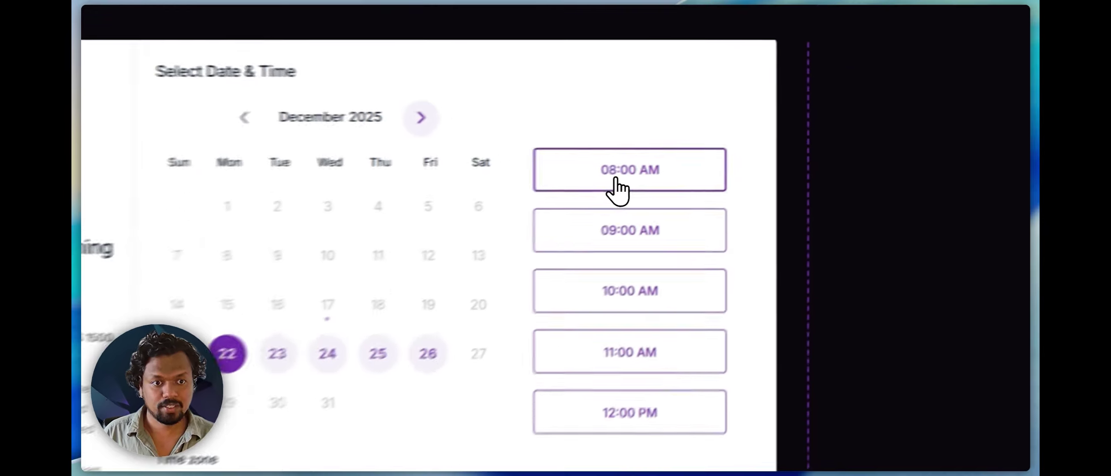
{"action": "left_click", "coordinate": [734, 147]}
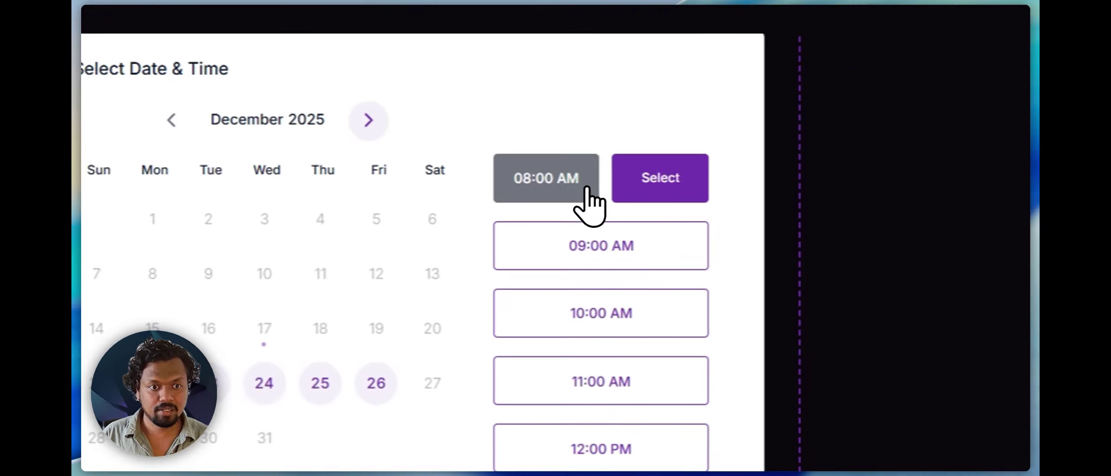
{"action": "left_click", "coordinate": [778, 143]}
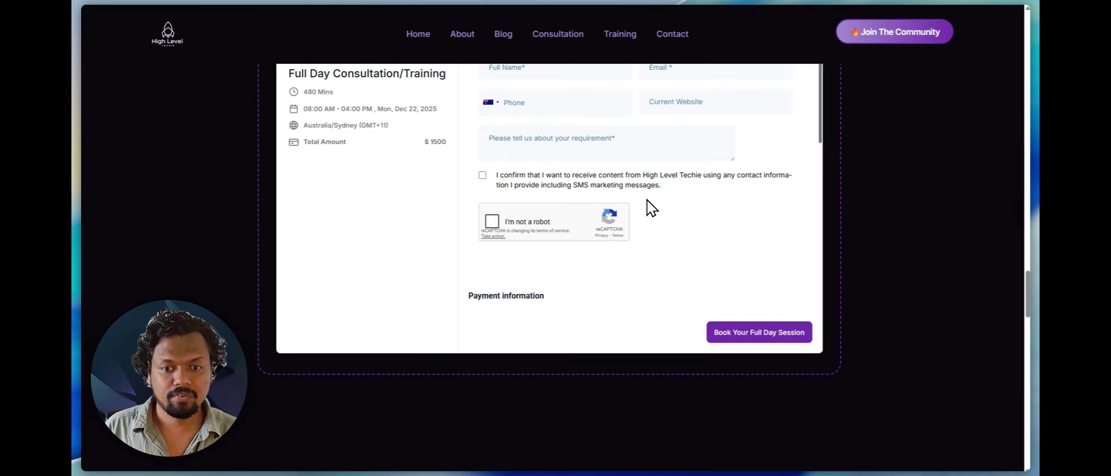
Step: Paste the gift card code into the Gift Card field of the booking's payment information and apply it
{"action": "scroll", "coordinate": [652, 208], "scroll_direction": "down", "scroll_amount": 5}
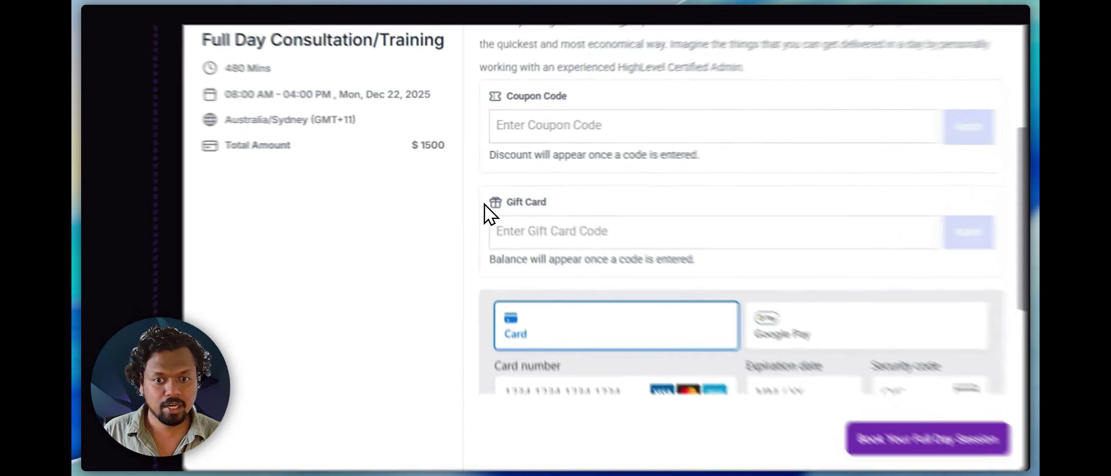
{"action": "left_click_drag", "start_coordinate": [481, 180], "coordinate": [537, 179]}
{"action": "left_click", "coordinate": [622, 228]}
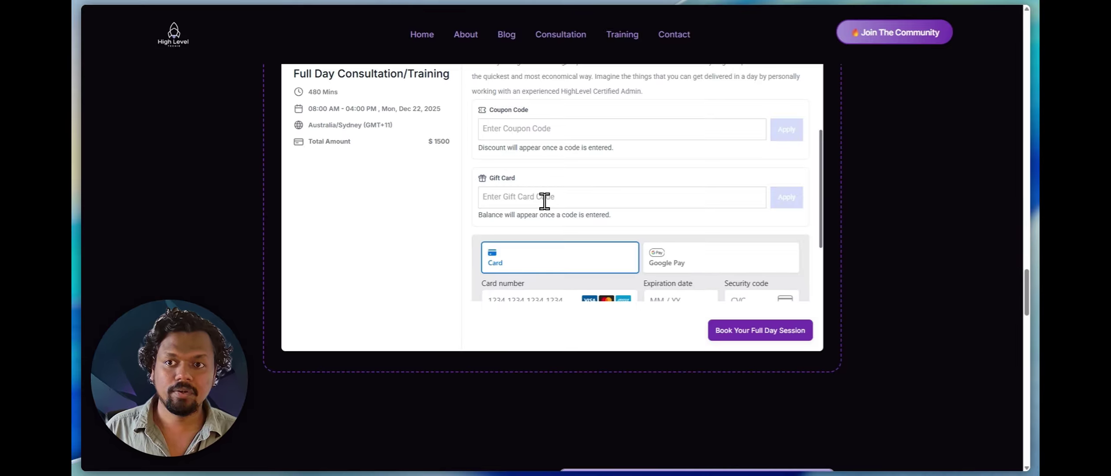
{"action": "left_click", "coordinate": [512, 194]}
{"action": "key", "text": "ctrl+v"}
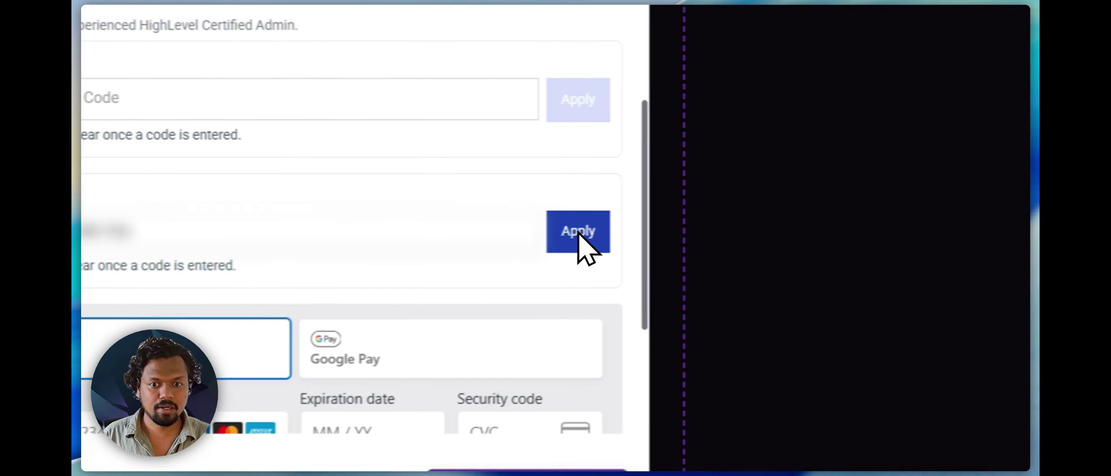
{"action": "left_click", "coordinate": [578, 232]}
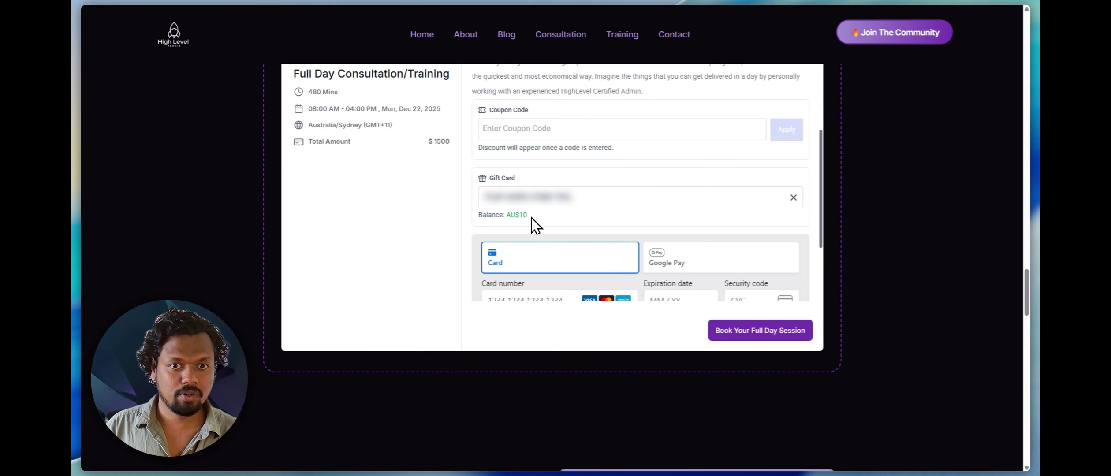
{"action": "scroll", "coordinate": [536, 225], "scroll_direction": "up", "scroll_amount": 1}
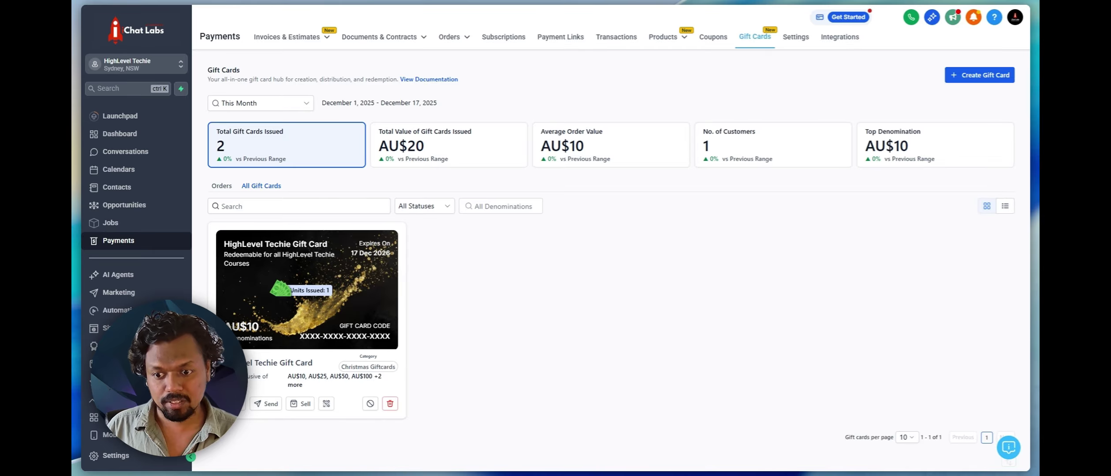
Step: Start sending the HighLevel Techie Gift Card to the customer with the suggested message "A little something to brighten your day—enjoy it your way!"
{"action": "left_click", "coordinate": [264, 404]}
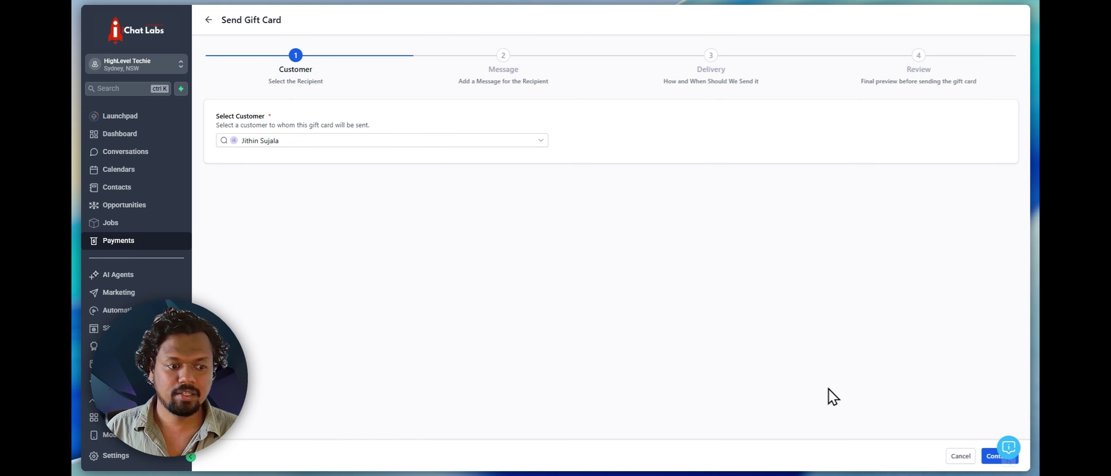
{"action": "left_click", "coordinate": [992, 455]}
{"action": "left_click", "coordinate": [307, 200]}
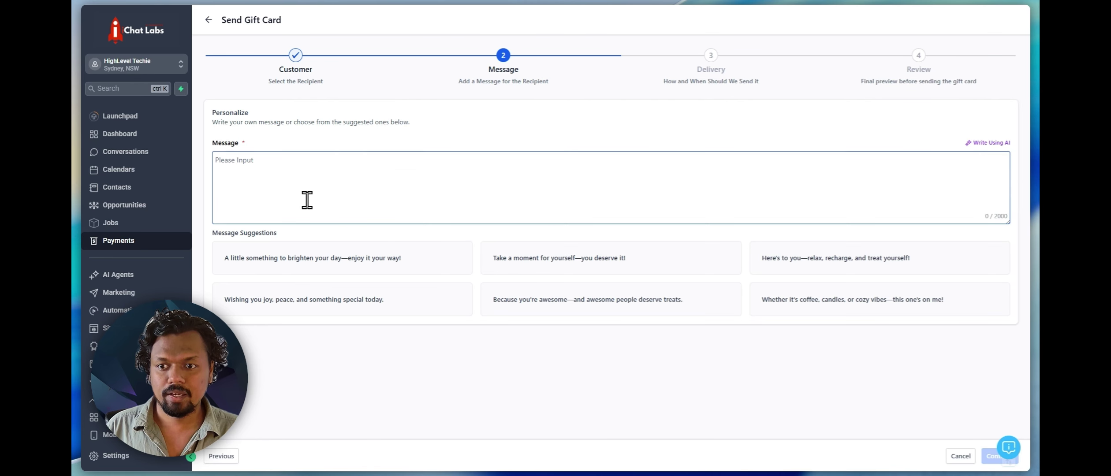
{"action": "left_click", "coordinate": [281, 182]}
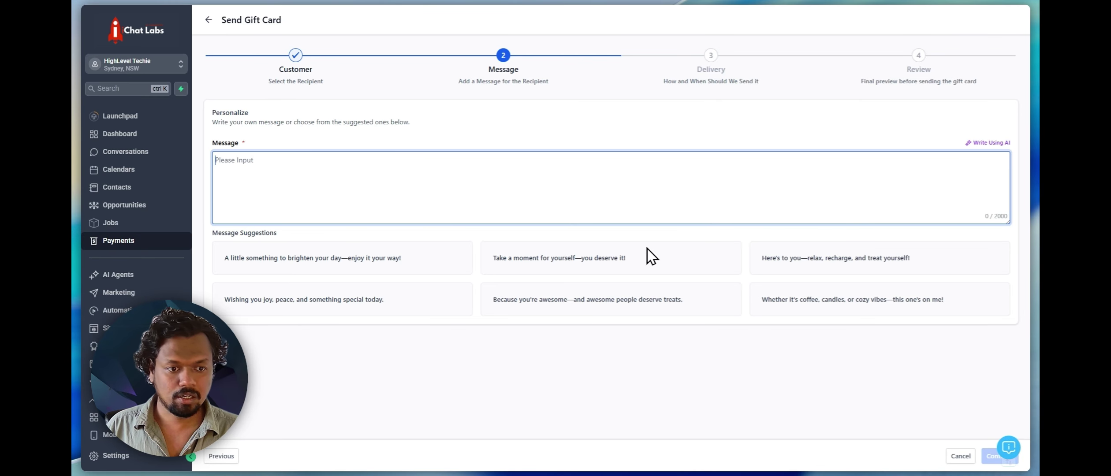
{"action": "left_click", "coordinate": [323, 264]}
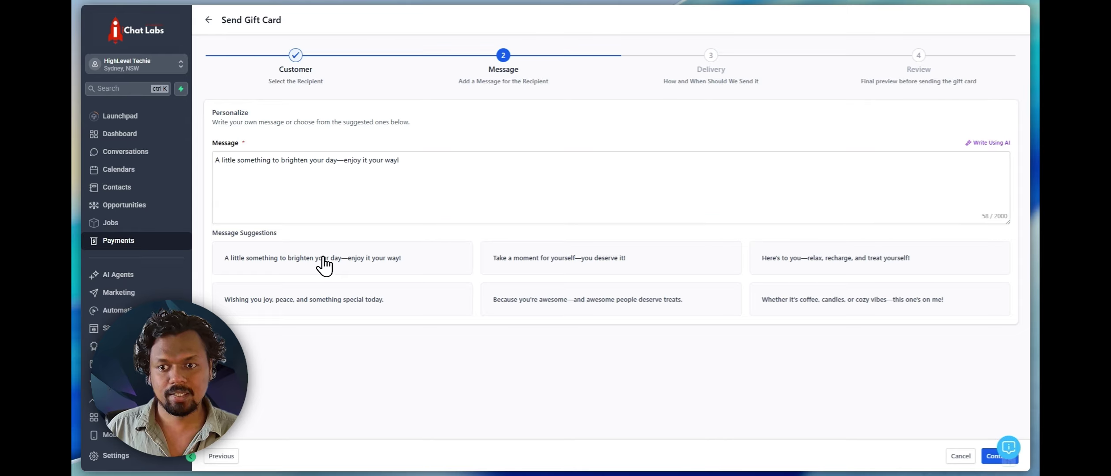
{"action": "left_click", "coordinate": [987, 459]}
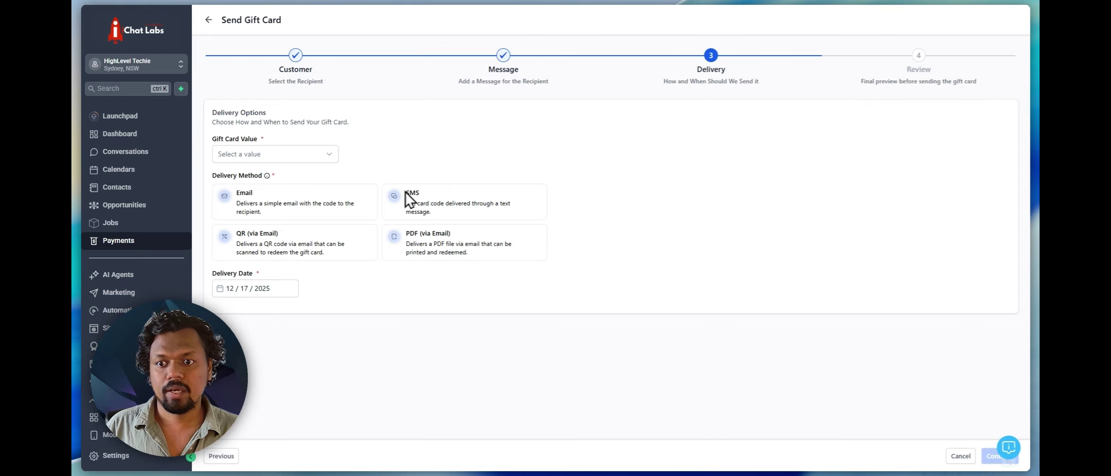
Step: Set the gift card value to AU$10 with Email as the delivery method, and proceed to the review
{"action": "left_click", "coordinate": [306, 163]}
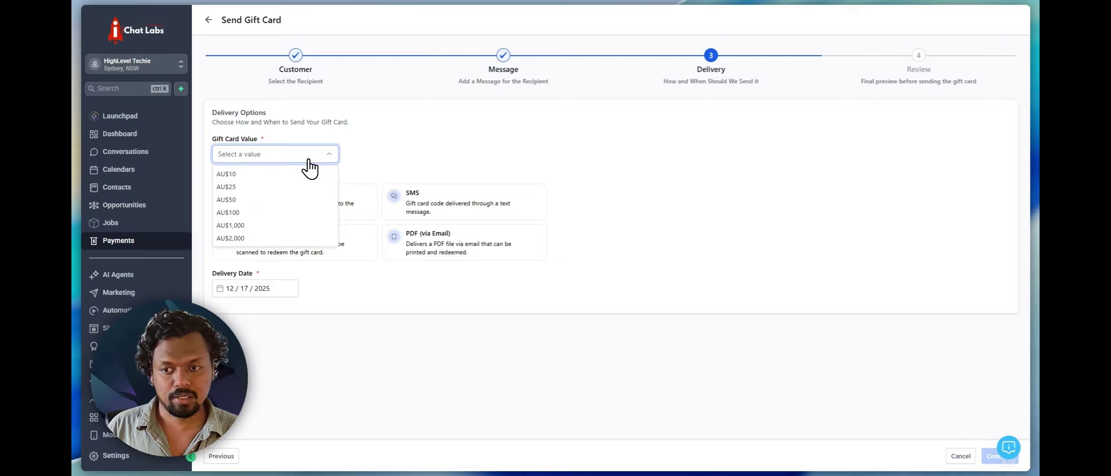
{"action": "left_click", "coordinate": [290, 176]}
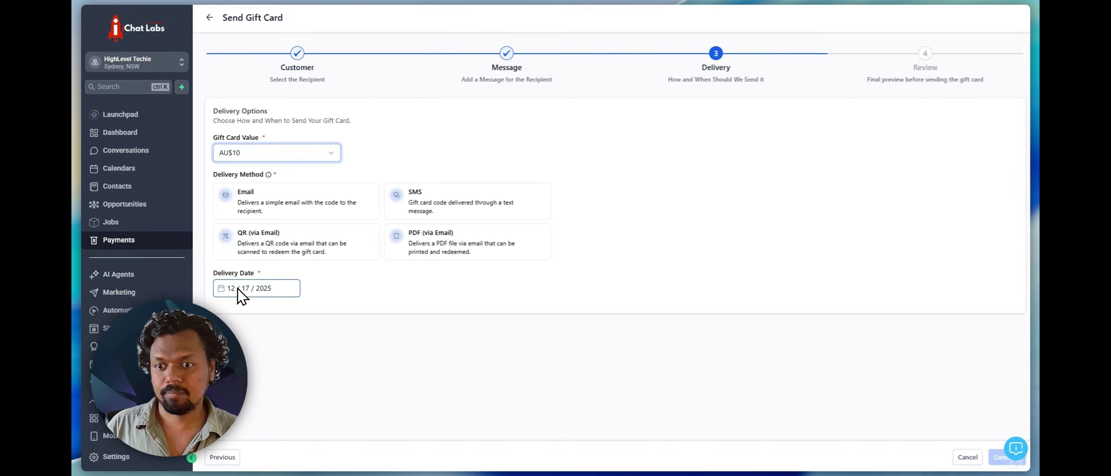
{"action": "left_click", "coordinate": [261, 207]}
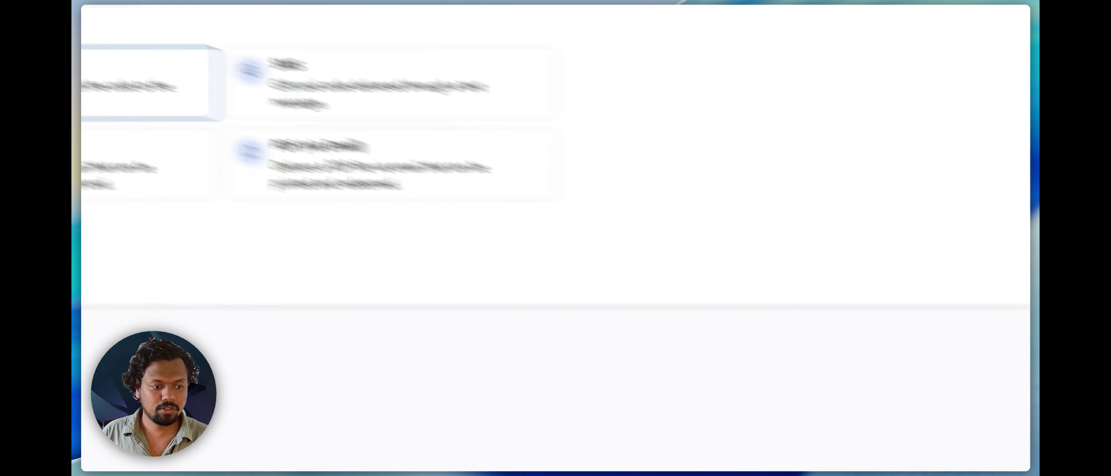
{"action": "left_click", "coordinate": [955, 450]}
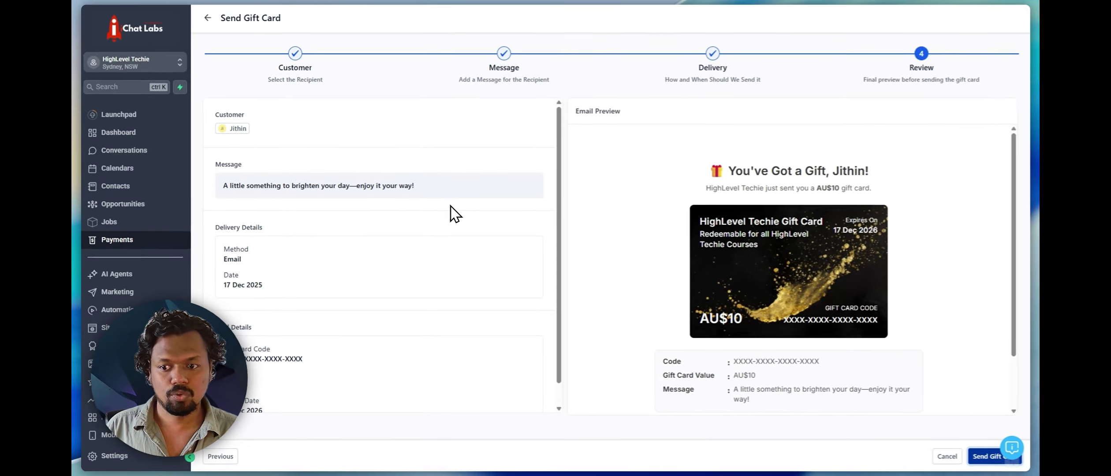
Step: Check the gift card preview in the review and send the AU$10 HighLevel Techie Gift Card to the customer
{"action": "scroll", "coordinate": [450, 204], "scroll_direction": "down", "scroll_amount": 1}
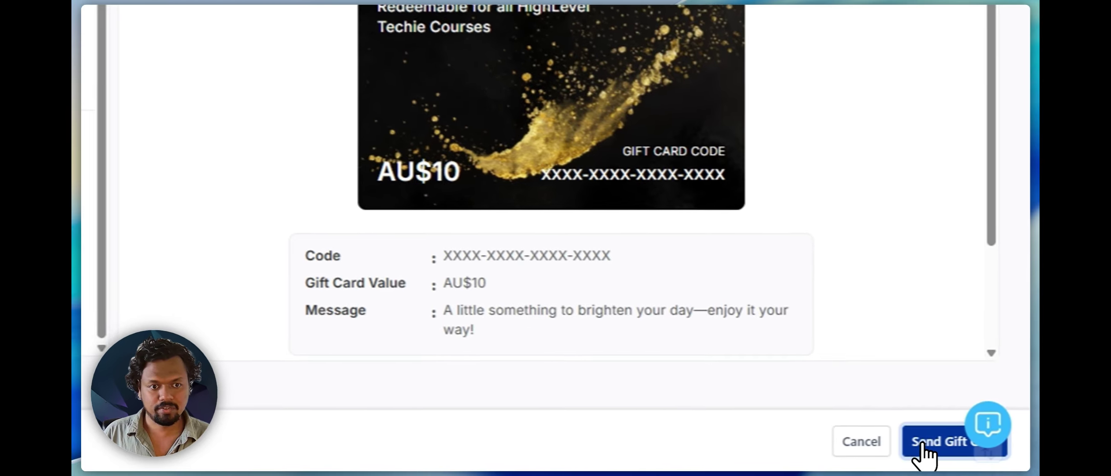
{"action": "left_click", "coordinate": [921, 452]}
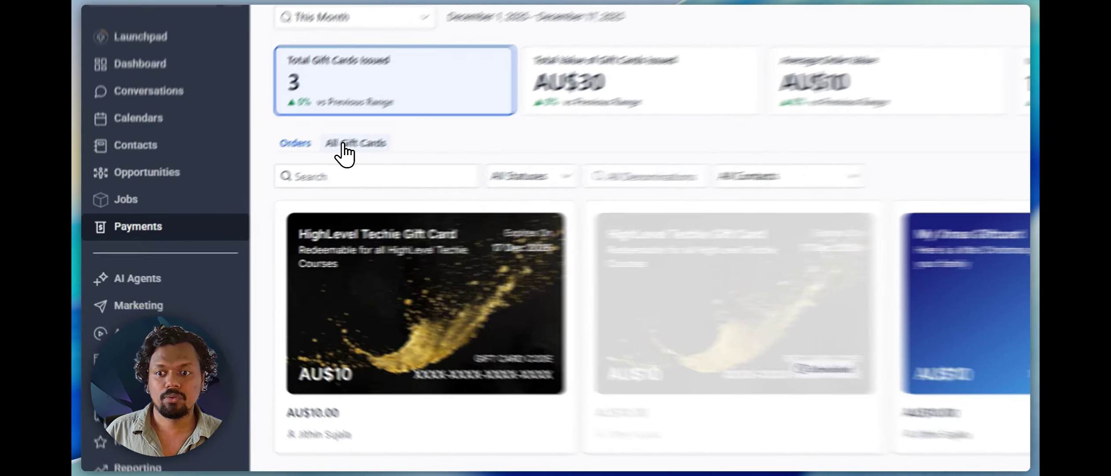
Step: Deactivate the HighLevel Techie Gift Card in the list of all gift cards and activate it again
{"action": "left_click", "coordinate": [251, 189]}
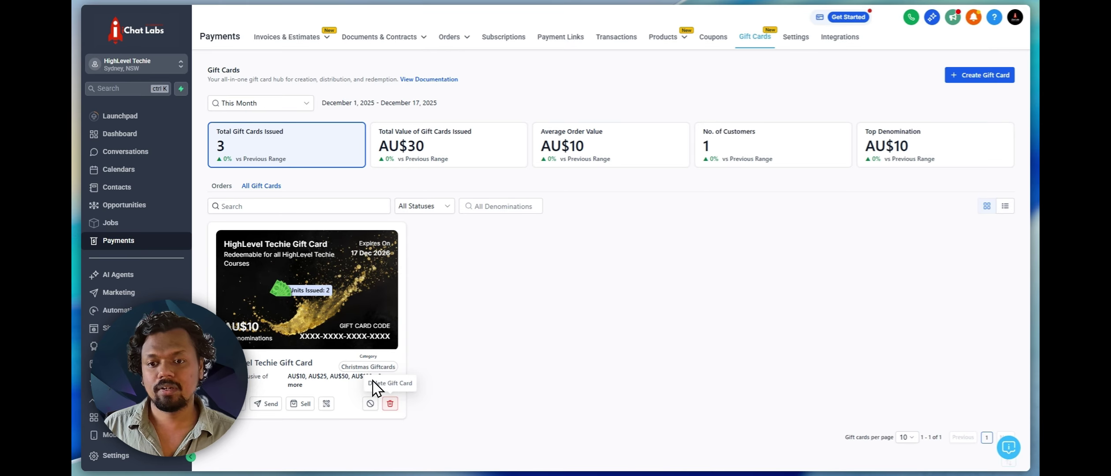
{"action": "mouse_move", "coordinate": [270, 274]}
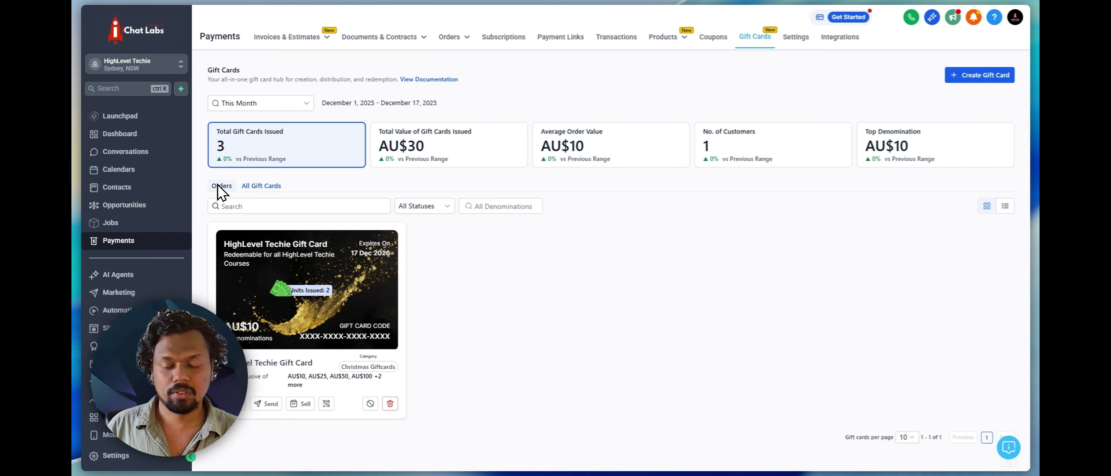
{"action": "left_click", "coordinate": [370, 405]}
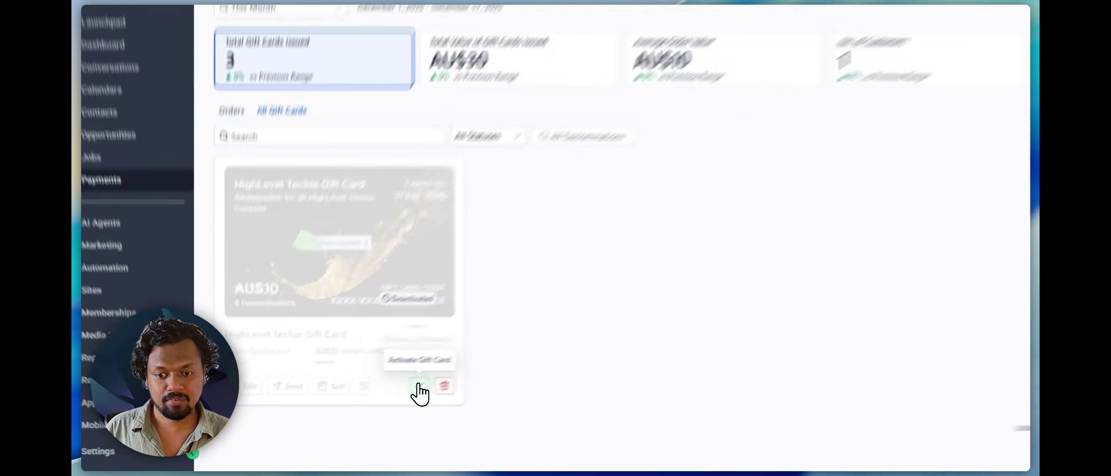
{"action": "left_click", "coordinate": [419, 387]}
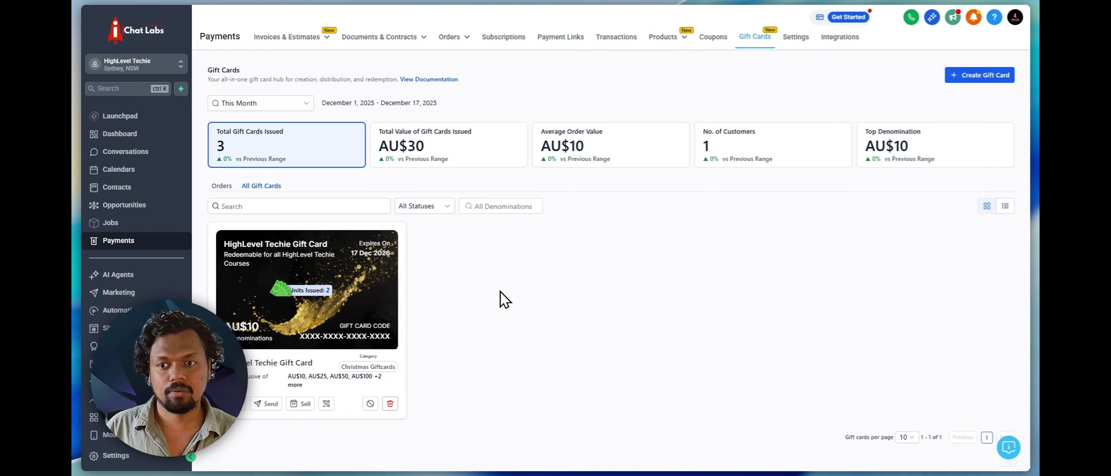
Step: Review this month's gift card statistics for total value, average order value, number of customers, top denomination and total cards issued
{"action": "left_click", "coordinate": [495, 154]}
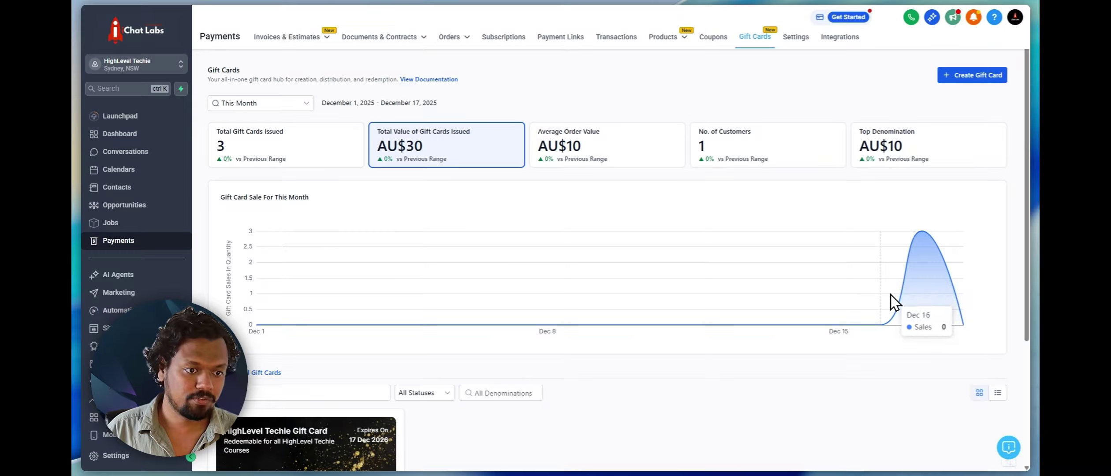
{"action": "left_click", "coordinate": [590, 152]}
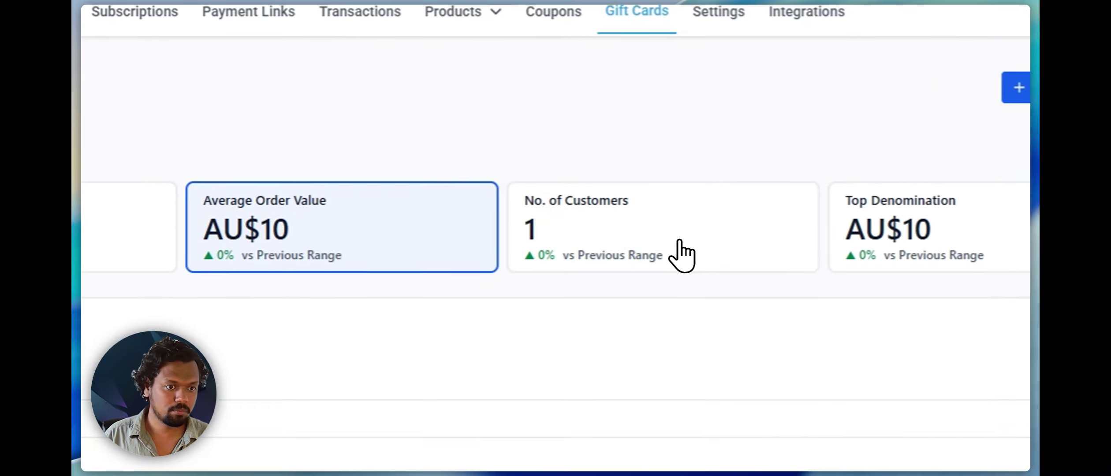
{"action": "left_click", "coordinate": [827, 151]}
{"action": "left_click", "coordinate": [853, 235]}
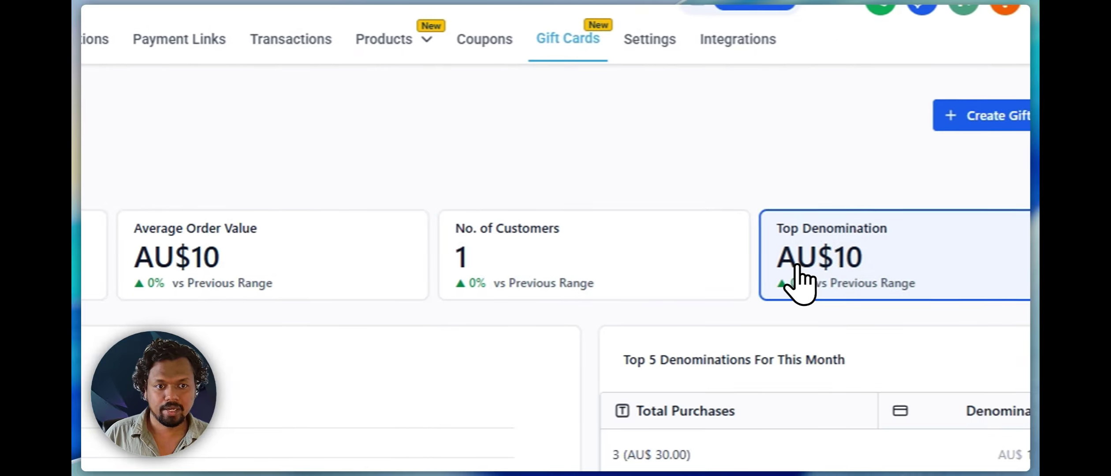
{"action": "left_click", "coordinate": [546, 293]}
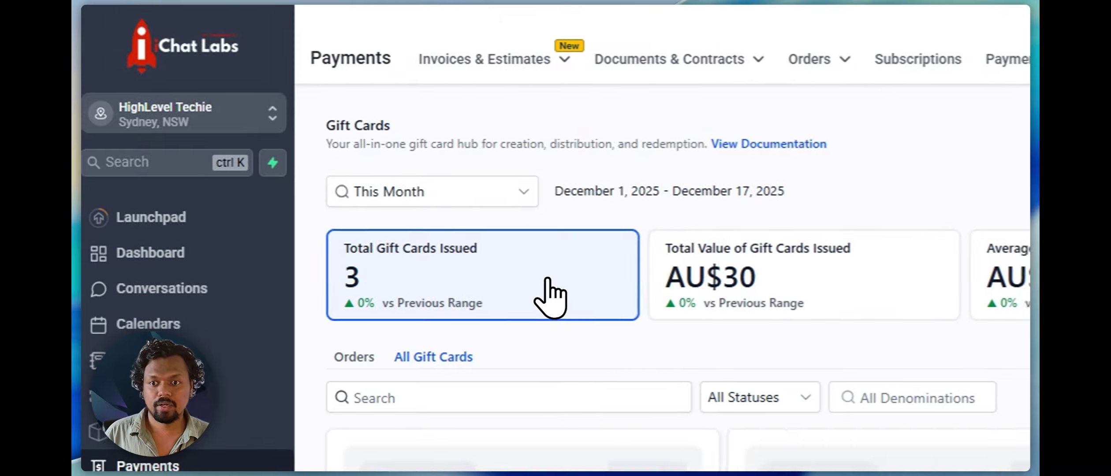